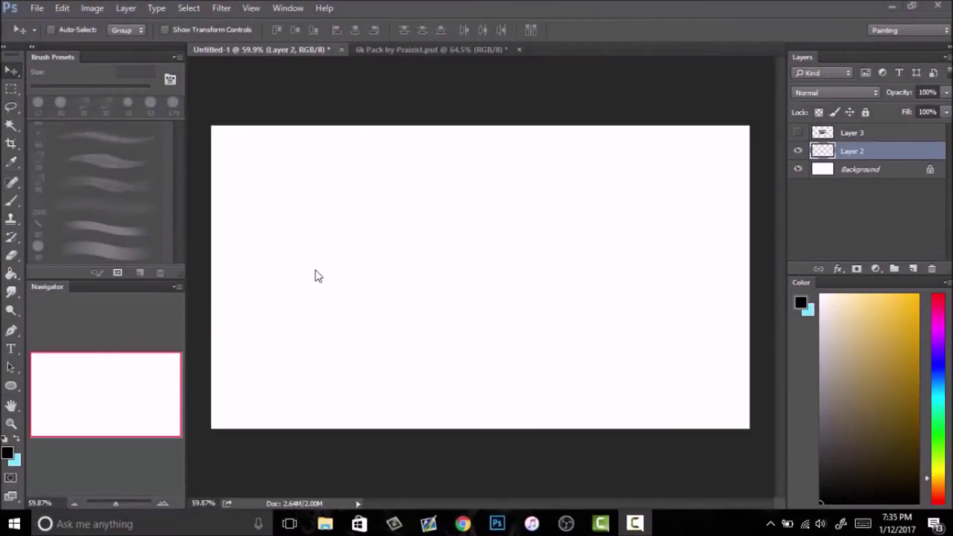
# Step: Fit the Untitled-1 canvas on screen in Photoshop
pyautogui.click(87, 410)
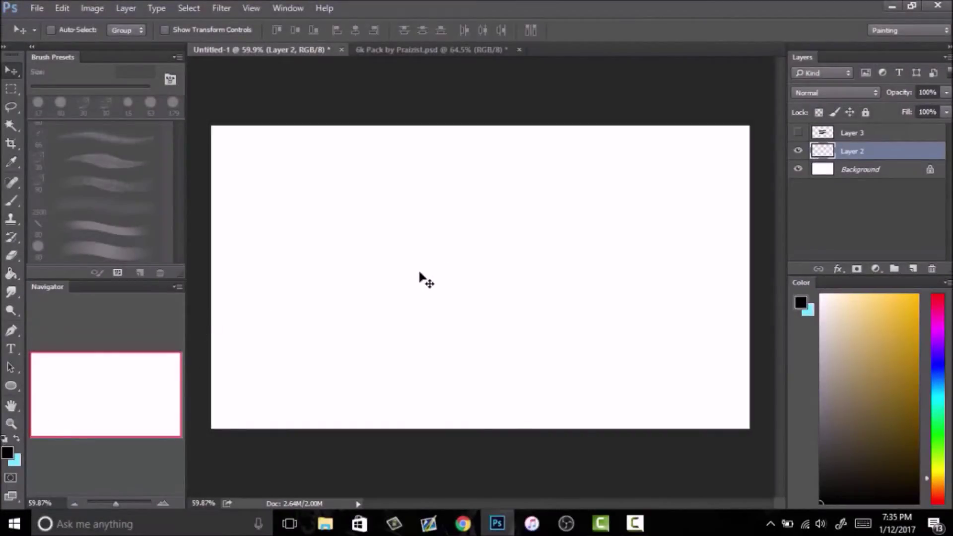
pyautogui.click(11, 424)
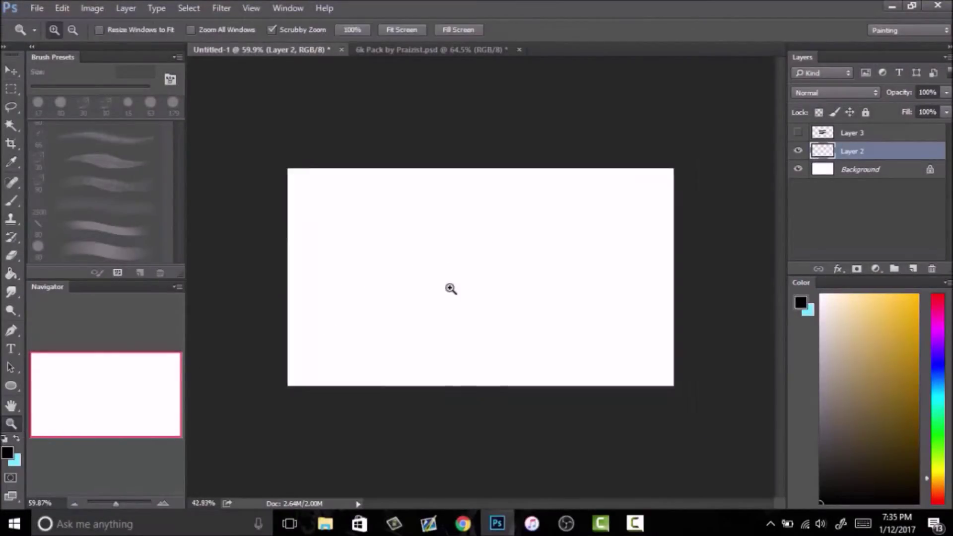
pyautogui.rightClick(492, 253)
pyautogui.click(531, 279)
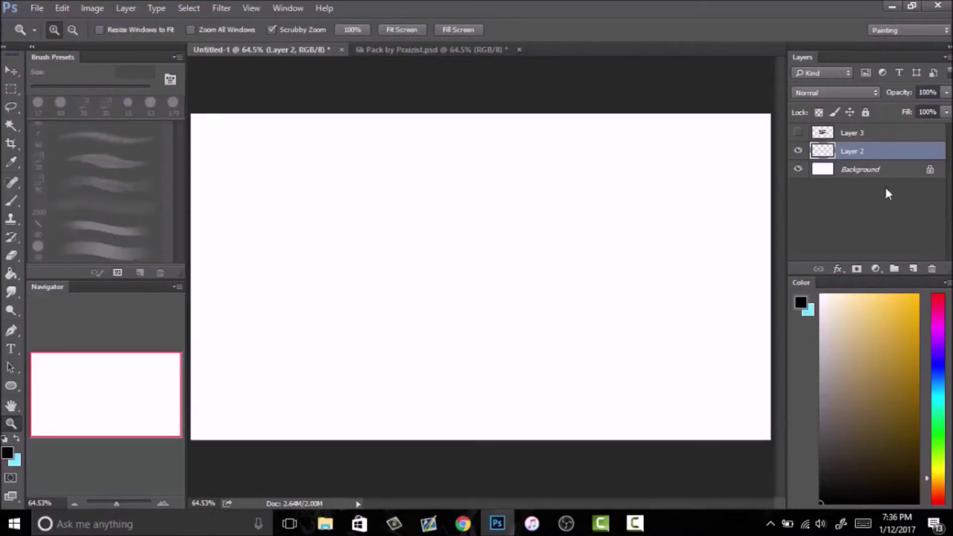
# Step: Toggle the Background layer's visibility, then select Layer 2 and switch to the Brush tool
pyautogui.click(867, 173)
pyautogui.click(799, 170)
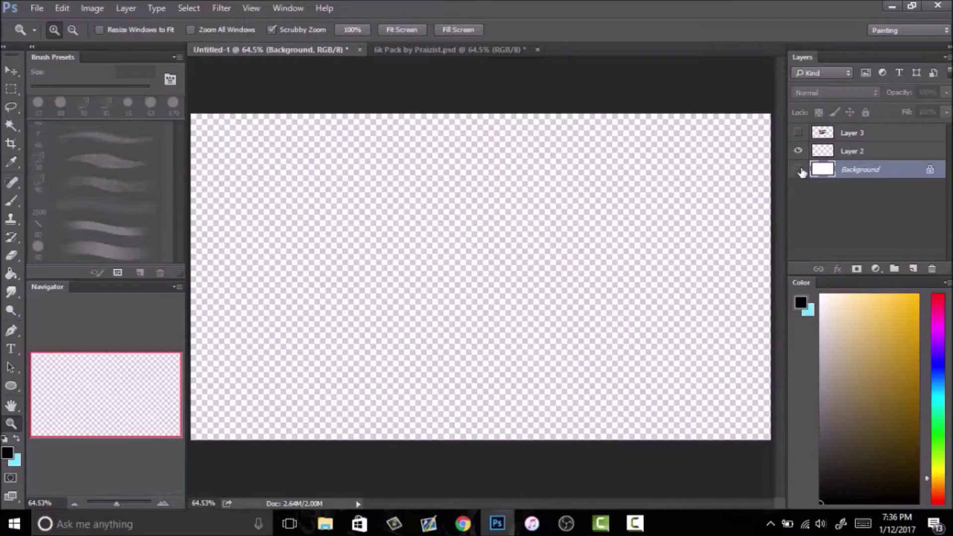
pyautogui.click(800, 169)
pyautogui.click(867, 156)
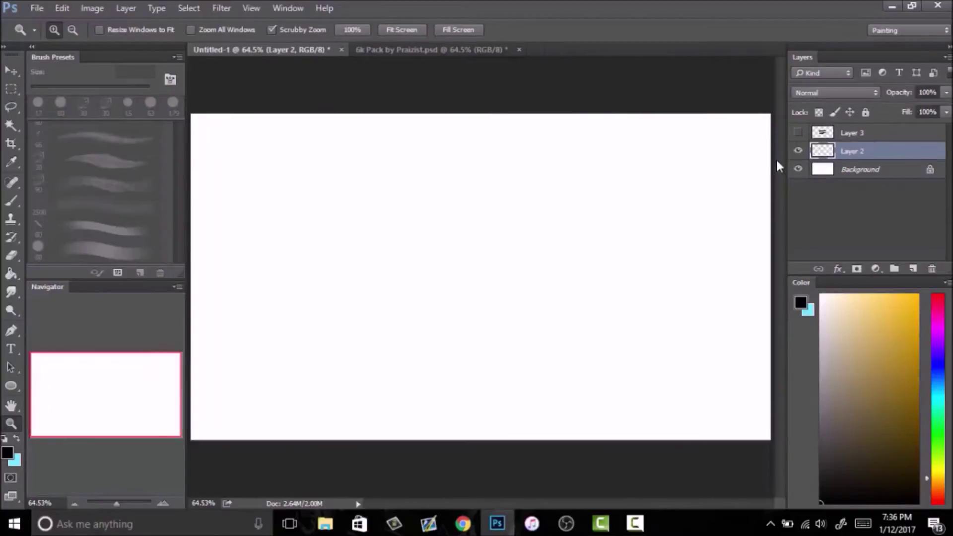
pyautogui.press('b')
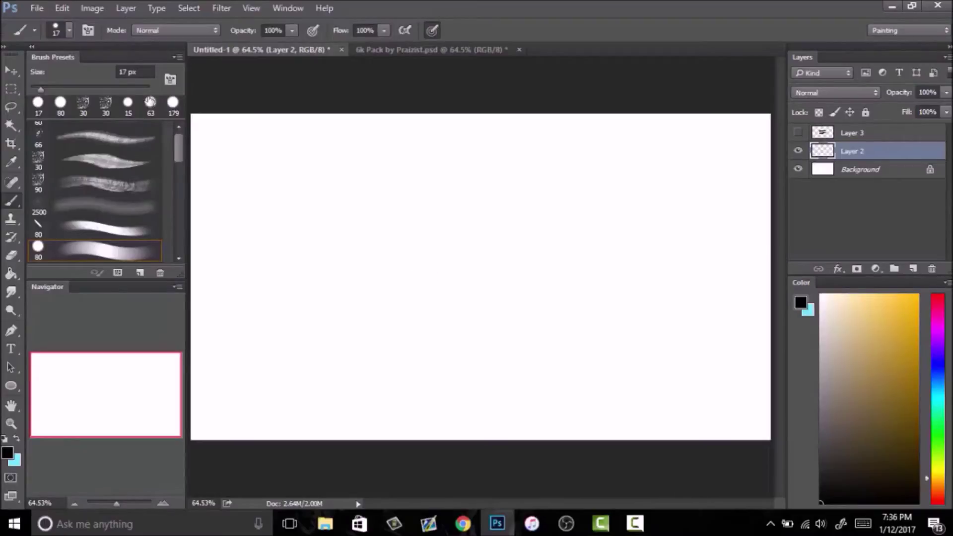
pyautogui.click(170, 79)
pyautogui.click(98, 212)
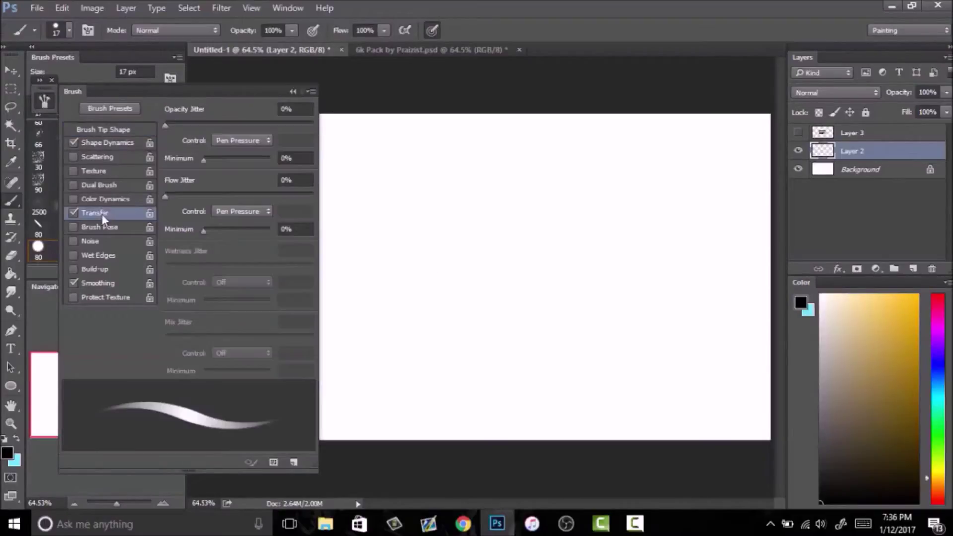
pyautogui.click(120, 143)
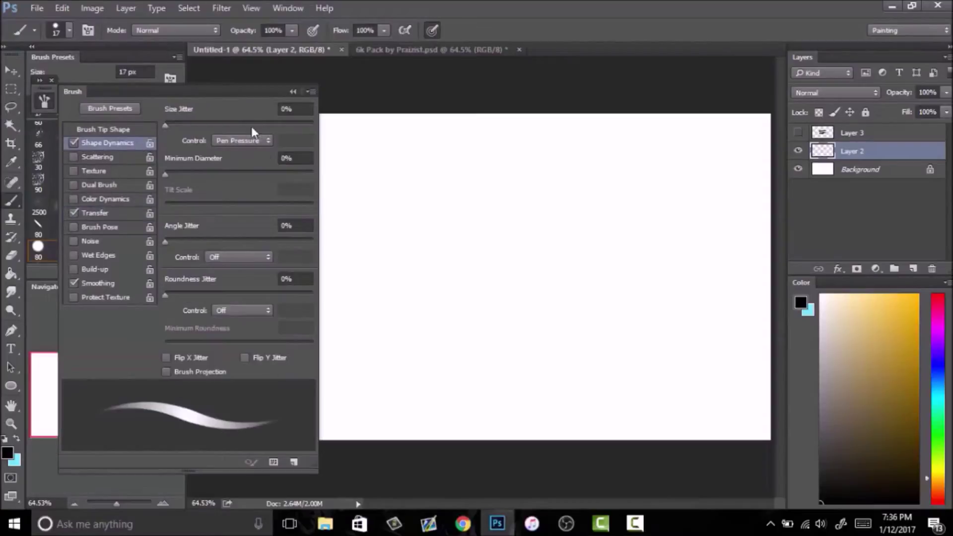
pyautogui.click(291, 91)
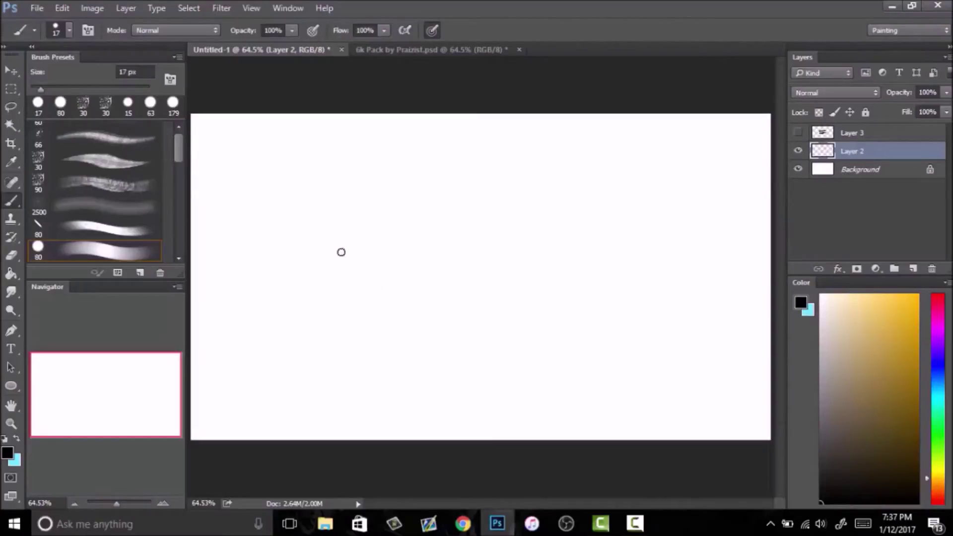
# Step: Paint a clump of thin tapered grass blades, darker in the middle, near the canvas centre
pyautogui.moveTo(369, 286)
pyautogui.mouseDown()
pyautogui.moveTo(379, 211)
pyautogui.moveTo(385, 293)
pyautogui.mouseUp()
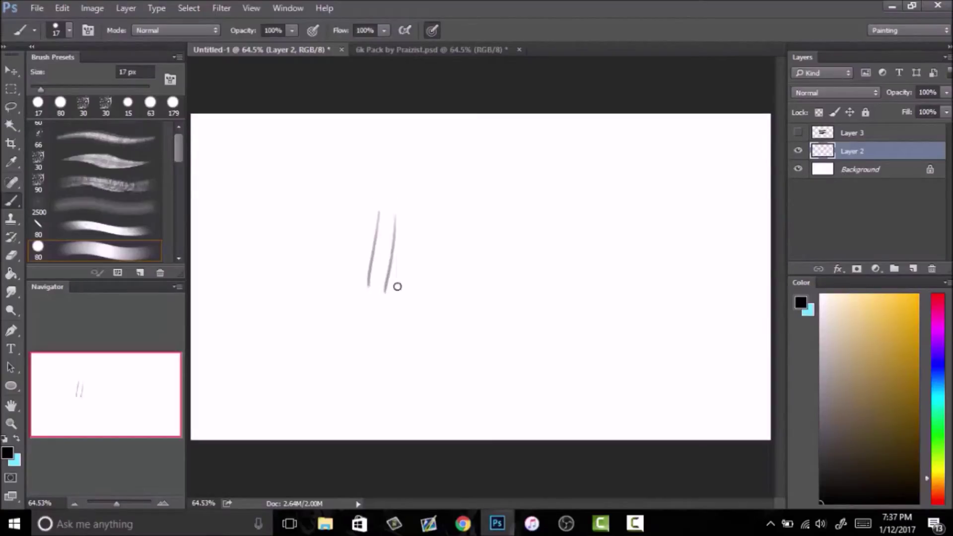
pyautogui.moveTo(403, 237); pyautogui.dragTo(396, 286)
pyautogui.moveTo(426, 201); pyautogui.dragTo(412, 286)
pyautogui.moveTo(438, 234); pyautogui.dragTo(427, 294)
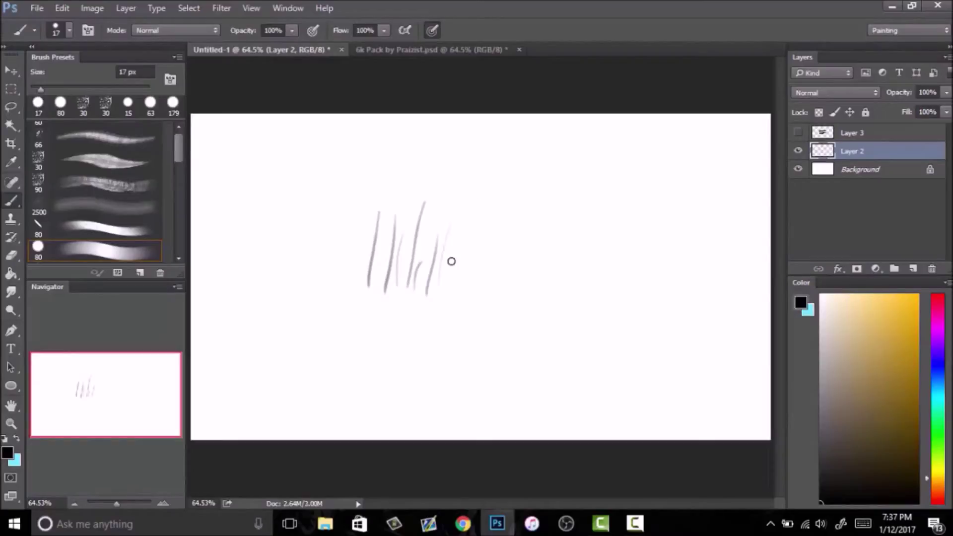
pyautogui.moveTo(453, 253)
pyautogui.mouseDown()
pyautogui.moveTo(496, 178)
pyautogui.moveTo(460, 294)
pyautogui.mouseUp()
pyautogui.moveTo(494, 243); pyautogui.dragTo(479, 294)
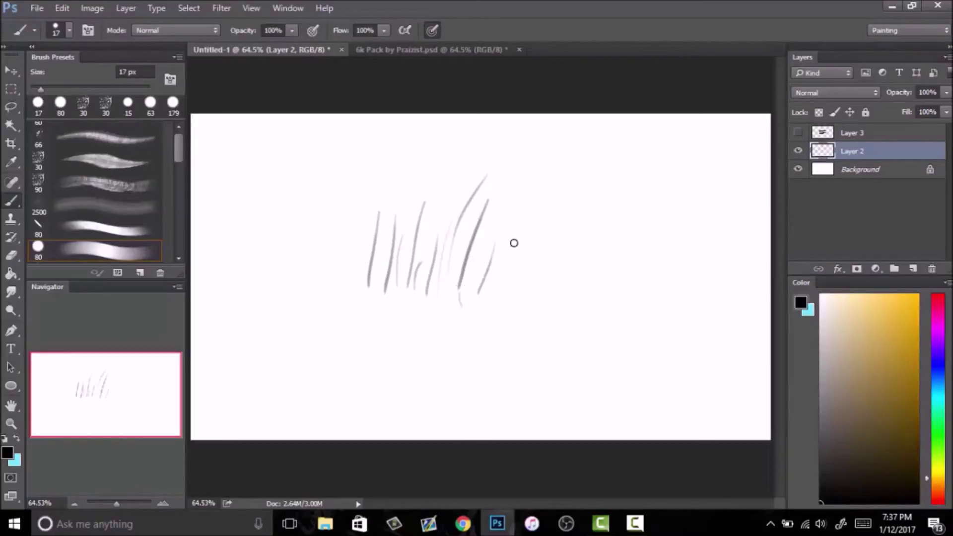
pyautogui.moveTo(514, 244); pyautogui.dragTo(481, 311)
pyautogui.moveTo(492, 268); pyautogui.dragTo(477, 313)
pyautogui.moveTo(478, 238); pyautogui.dragTo(464, 306)
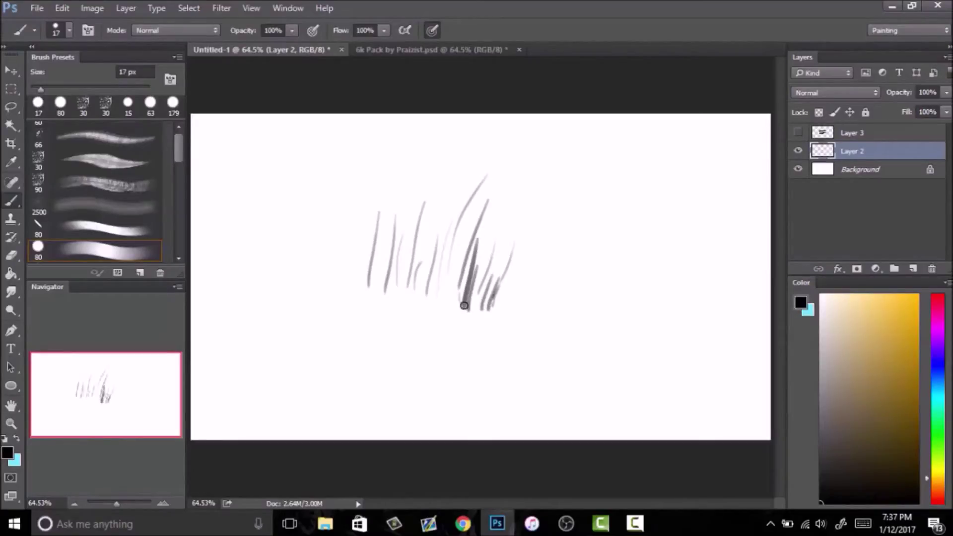
pyautogui.moveTo(455, 234); pyautogui.dragTo(443, 308)
pyautogui.moveTo(444, 217); pyautogui.dragTo(434, 297)
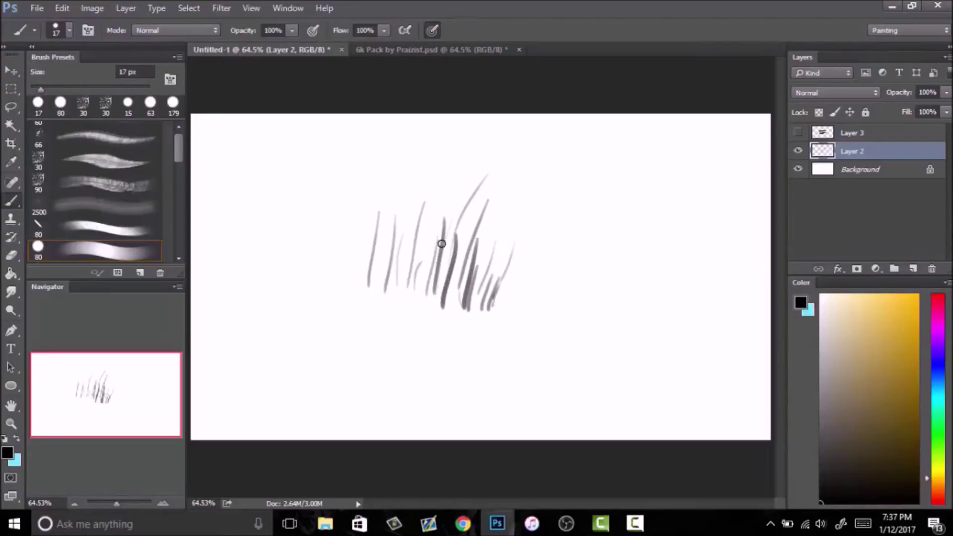
pyautogui.moveTo(439, 244); pyautogui.dragTo(433, 301)
pyautogui.moveTo(423, 199); pyautogui.dragTo(401, 298)
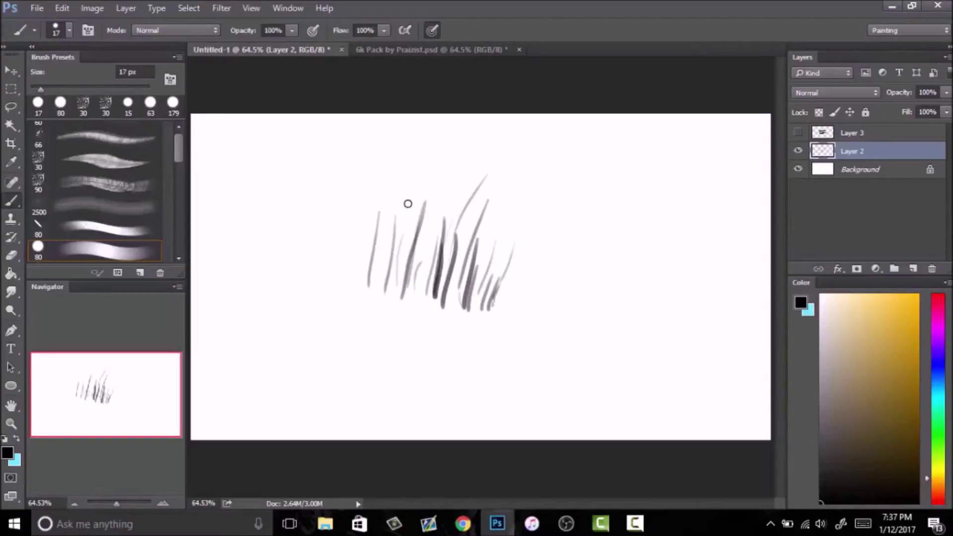
pyautogui.moveTo(408, 204); pyautogui.dragTo(393, 287)
pyautogui.moveTo(396, 201); pyautogui.dragTo(382, 274)
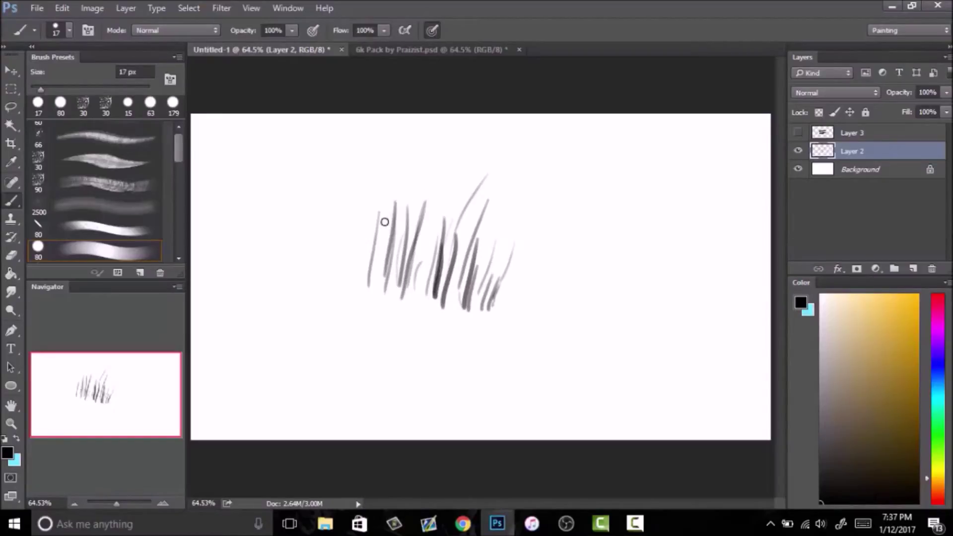
pyautogui.moveTo(358, 195); pyautogui.dragTo(344, 301)
pyautogui.moveTo(518, 250)
pyautogui.mouseDown()
pyautogui.moveTo(499, 322)
pyautogui.moveTo(515, 306)
pyautogui.mouseUp()
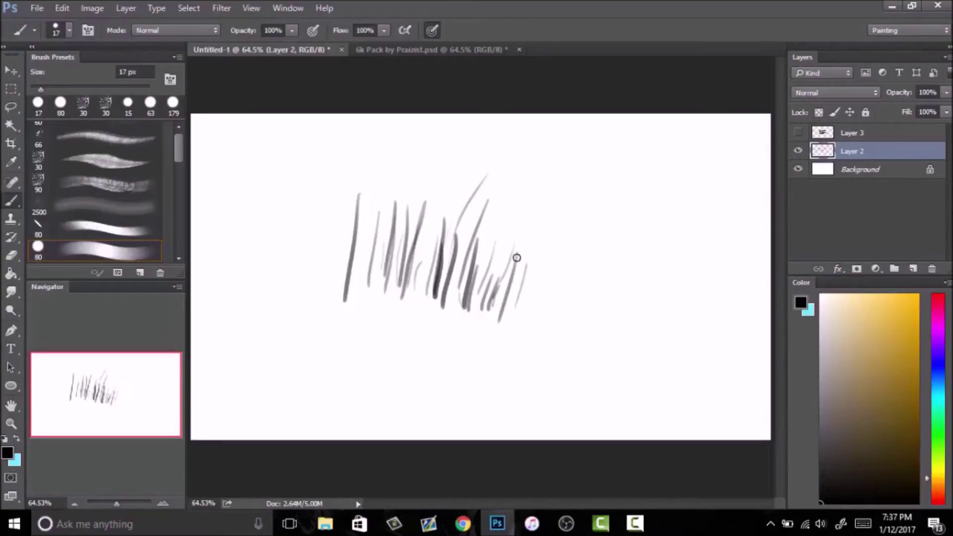
# Step: Paint three thick black test strokes at the right, then undo them
pyautogui.moveTo(570, 172); pyautogui.dragTo(524, 326)
pyautogui.moveTo(591, 160); pyautogui.dragTo(532, 321)
pyautogui.moveTo(596, 187); pyautogui.dragTo(544, 342)
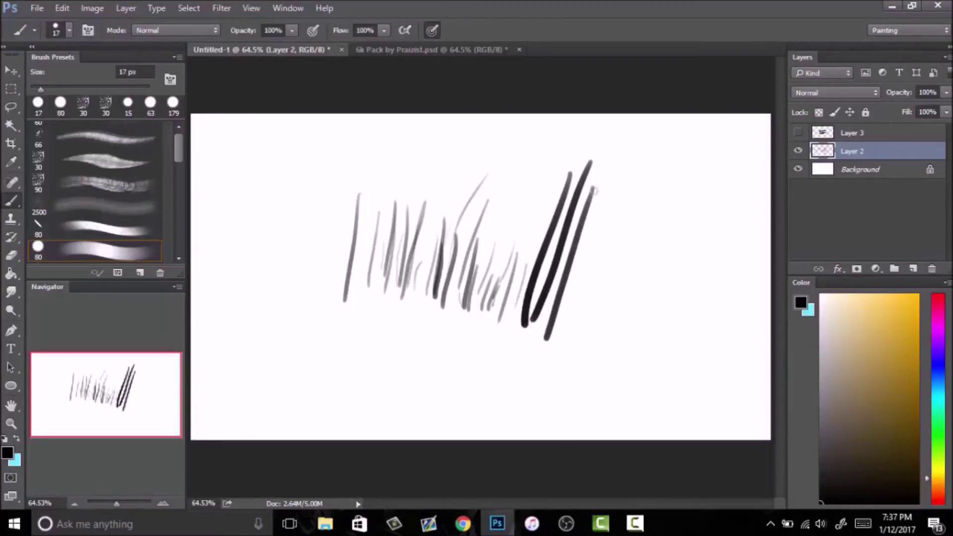
pyautogui.hotkey('ctrl', 'alt', 'z')
pyautogui.hotkey('ctrl', 'alt', 'z')
pyautogui.hotkey('ctrl', 'alt', 'z')
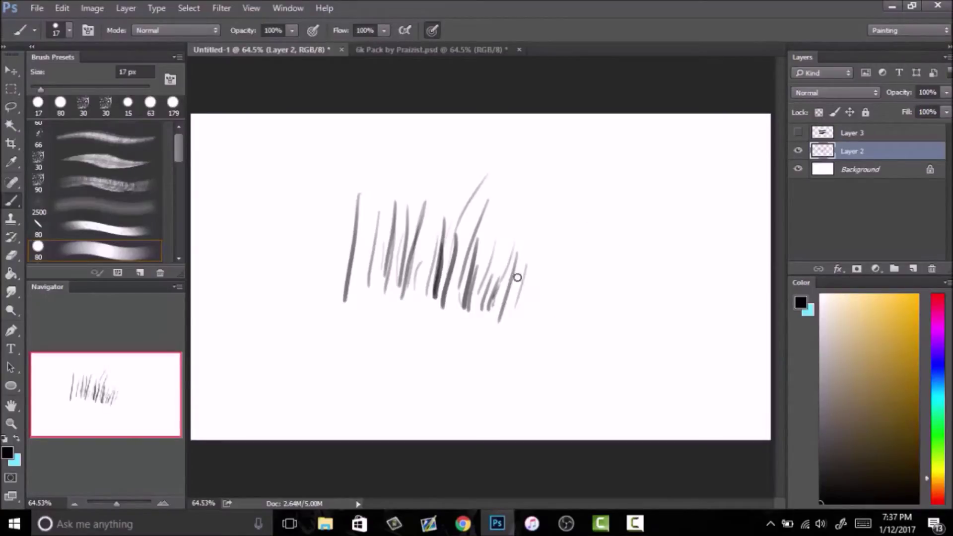
# Step: Define a 409 px brush preset named 'Grass' from the painted grass clump
pyautogui.click(63, 7)
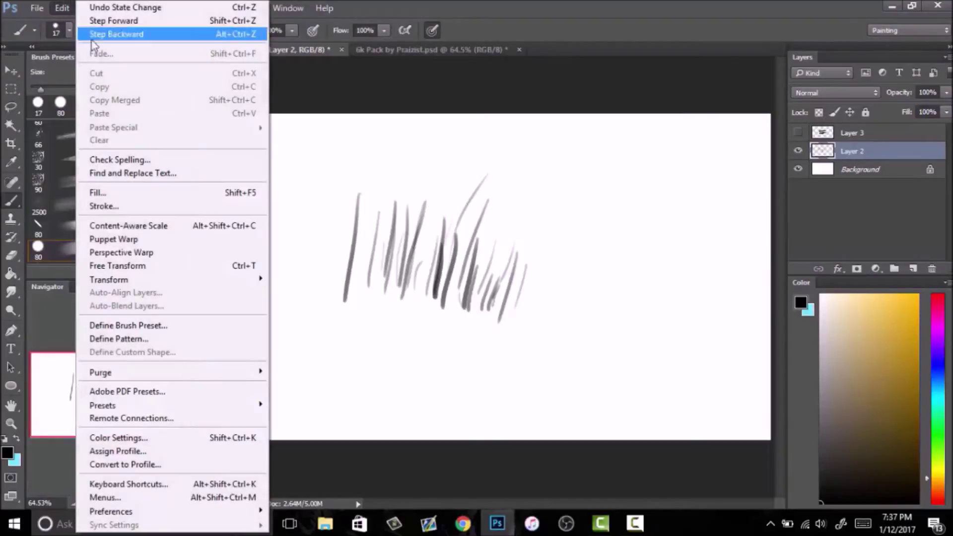
pyautogui.click(125, 327)
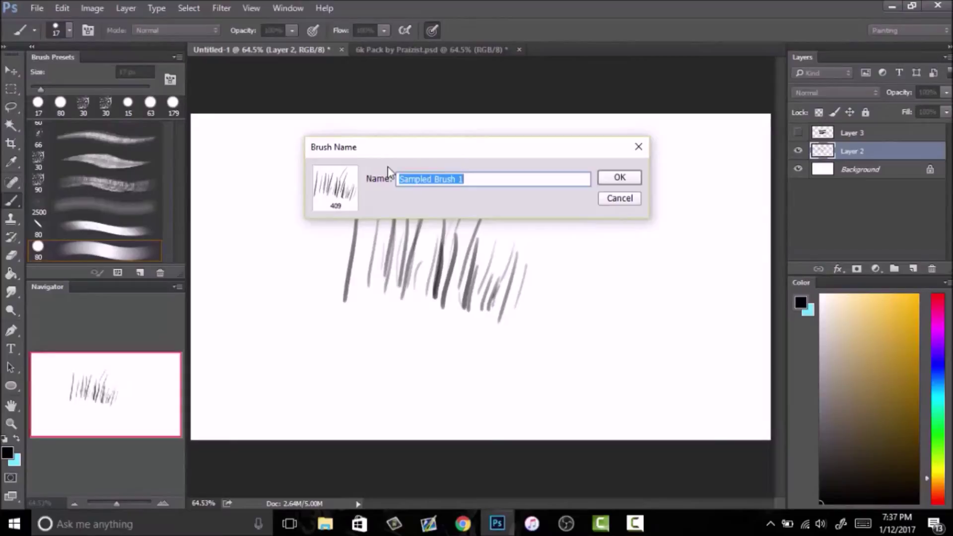
pyautogui.write('Grass')
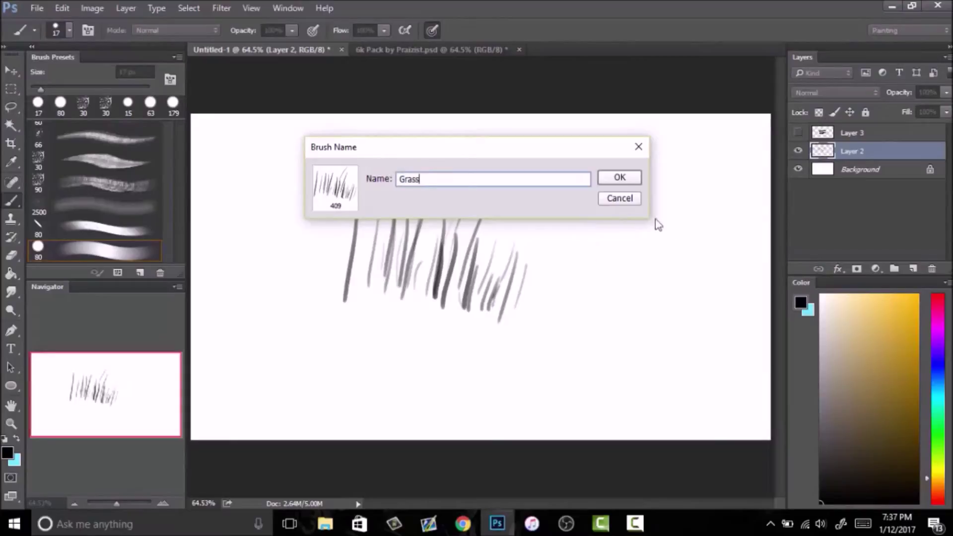
pyautogui.click(616, 179)
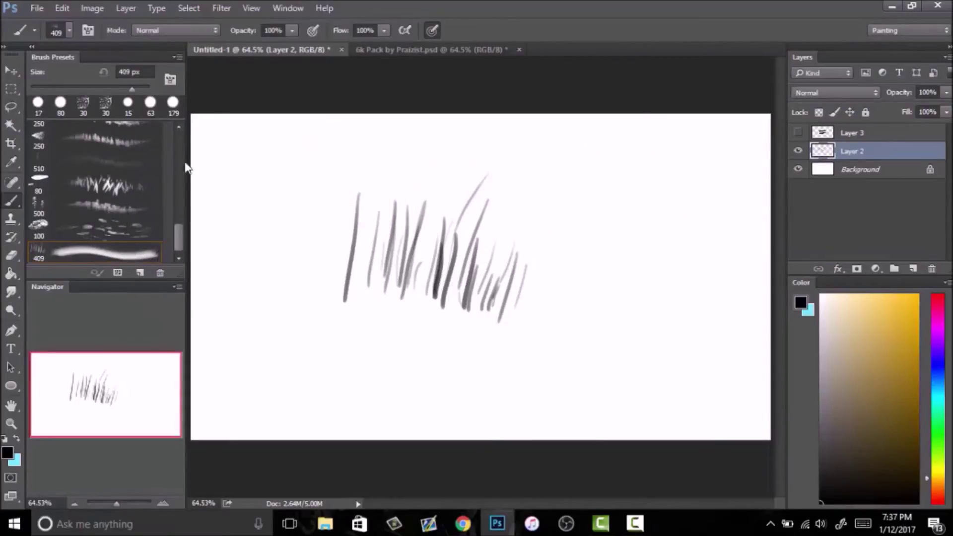
# Step: Select the 409 px Grass brush and stamp grass strokes across the canvas
pyautogui.rightClick(301, 226)
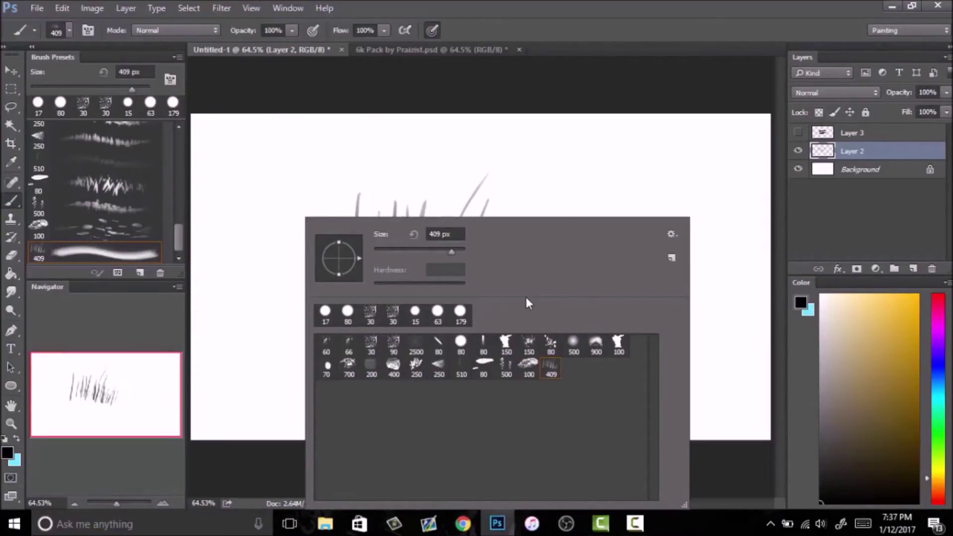
pyautogui.click(553, 370)
pyautogui.moveTo(586, 164); pyautogui.dragTo(626, 253)
pyautogui.moveTo(357, 194); pyautogui.dragTo(486, 308)
pyautogui.moveTo(517, 189); pyautogui.dragTo(626, 288)
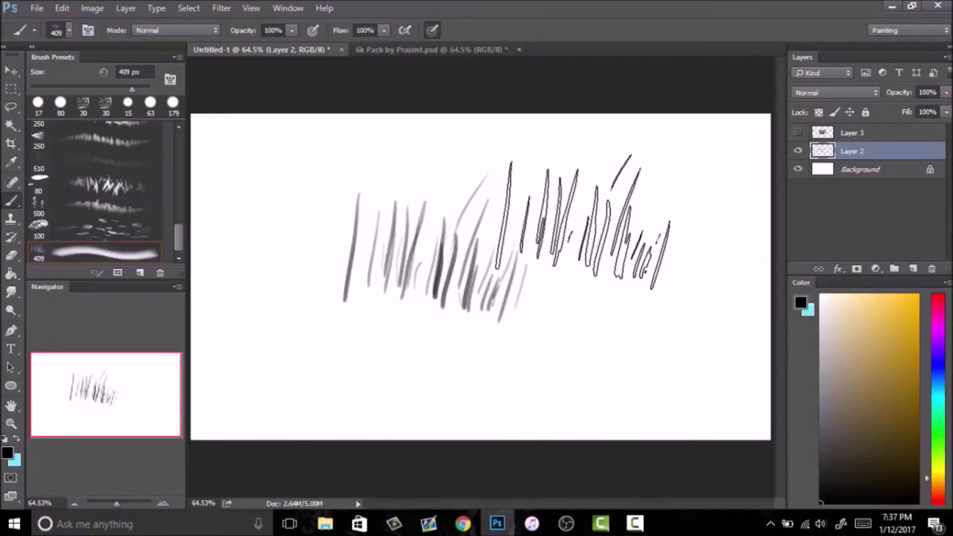
pyautogui.moveTo(412, 229); pyautogui.dragTo(577, 355)
pyautogui.moveTo(536, 308)
pyautogui.mouseDown()
pyautogui.moveTo(307, 298)
pyautogui.moveTo(472, 188)
pyautogui.moveTo(696, 358)
pyautogui.mouseUp()
pyautogui.moveTo(517, 377)
pyautogui.mouseDown()
pyautogui.moveTo(308, 377)
pyautogui.moveTo(606, 388)
pyautogui.moveTo(725, 239)
pyautogui.moveTo(397, 208)
pyautogui.mouseUp()
# Step: Undo all the grass test strokes until the canvas is blank again
pyautogui.hotkey('ctrl', 'alt', 'z')
pyautogui.hotkey('ctrl', 'alt', 'z')
pyautogui.hotkey('ctrl', 'alt', 'z')
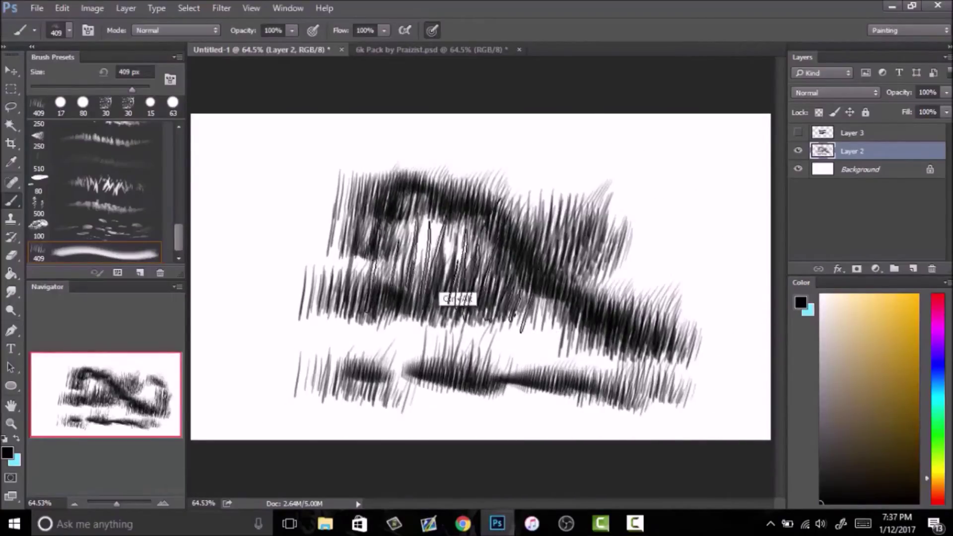
pyautogui.hotkey('ctrl', 'alt', 'z')
pyautogui.hotkey('ctrl', 'alt', 'z')
pyautogui.hotkey('ctrl', 'alt', 'z')
pyautogui.hotkey('ctrl', 'alt', 'z')
pyautogui.hotkey('ctrl', 'alt', 'z')
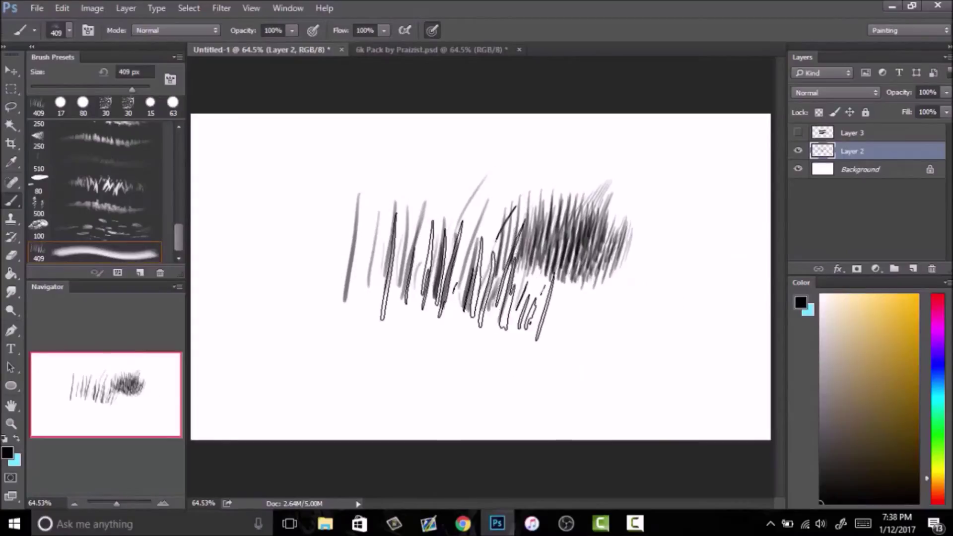
pyautogui.hotkey('ctrl', 'alt', 'z')
pyautogui.hotkey('ctrl', 'alt', 'z')
pyautogui.hotkey('ctrl', 'alt', 'z')
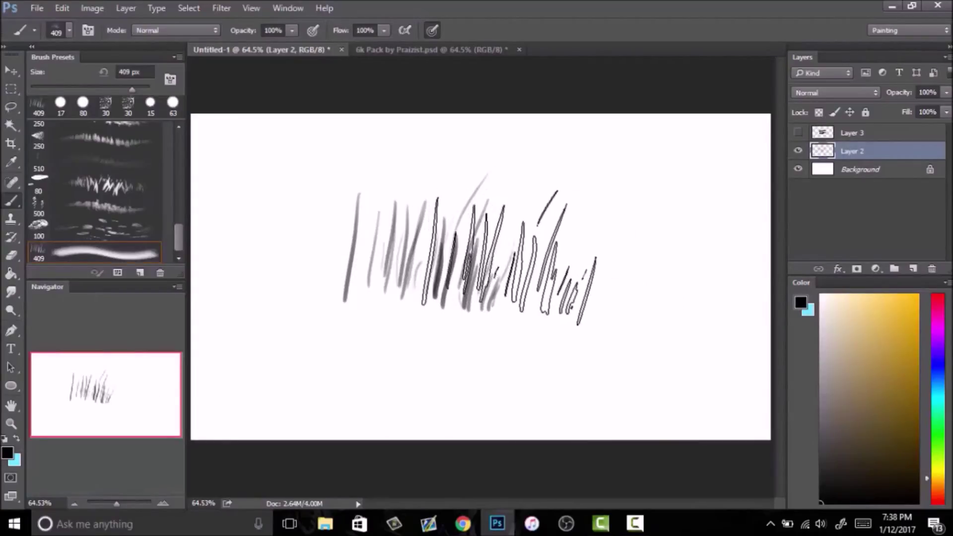
pyautogui.hotkey('ctrl', 'alt', 'z')
pyautogui.hotkey('ctrl', 'alt', 'z')
pyautogui.hotkey('ctrl', 'alt', 'z')
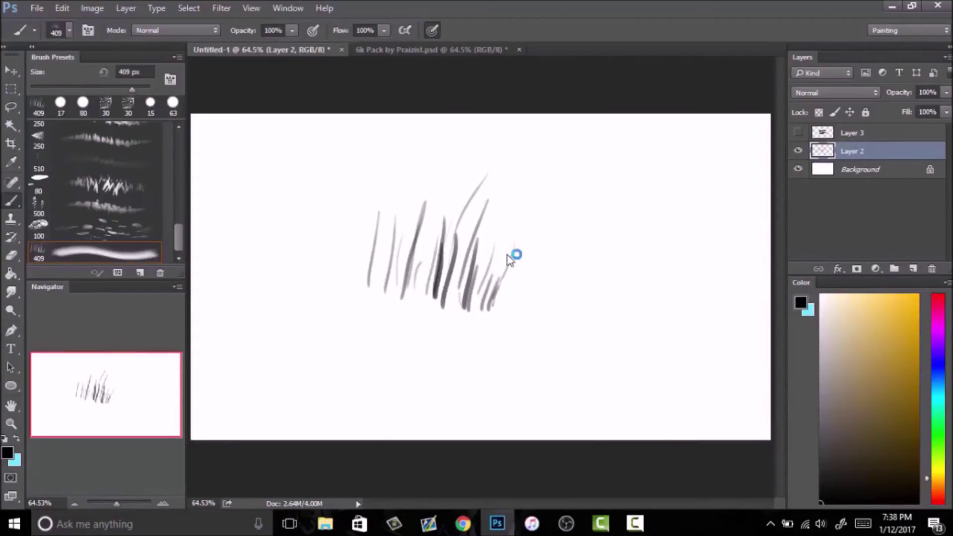
pyautogui.hotkey('ctrl', 'alt', 'z')
pyautogui.hotkey('ctrl', 'alt', 'z')
pyautogui.hotkey('ctrl', 'alt', 'z')
pyautogui.hotkey('ctrl', 'alt', 'z')
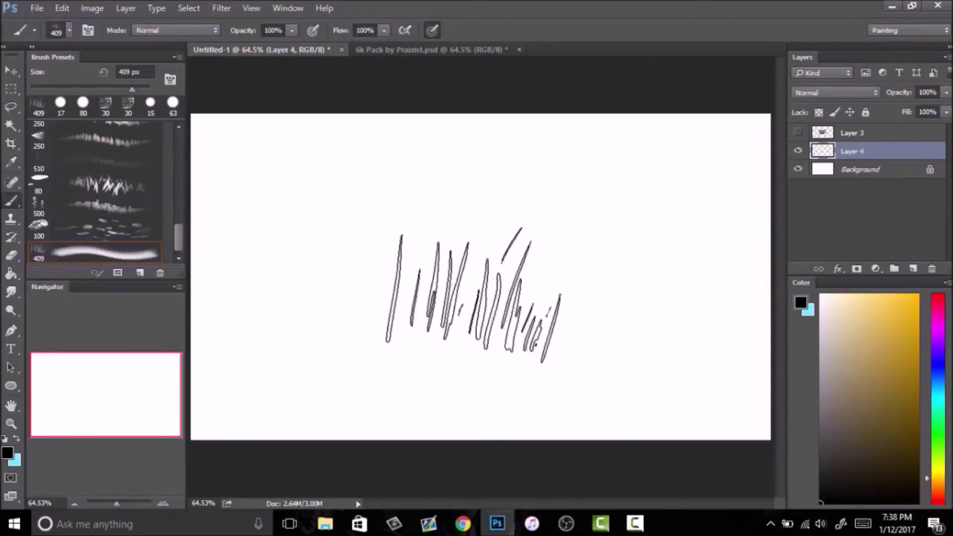
pyautogui.click(171, 79)
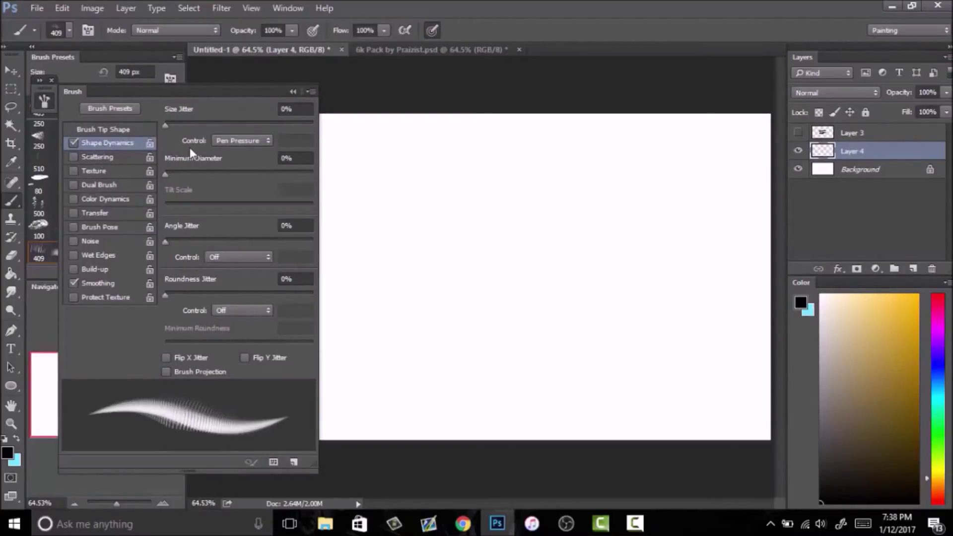
# Step: Widen the Grass brush spacing to 42% and test it on a fresh empty layer
pyautogui.click(103, 129)
pyautogui.moveTo(178, 336); pyautogui.dragTo(197, 341)
pyautogui.moveTo(430, 319)
pyautogui.mouseDown()
pyautogui.moveTo(589, 272)
pyautogui.moveTo(497, 243)
pyautogui.moveTo(447, 278)
pyautogui.moveTo(621, 283)
pyautogui.moveTo(521, 283)
pyautogui.moveTo(475, 182)
pyautogui.moveTo(675, 159)
pyautogui.moveTo(517, 238)
pyautogui.moveTo(497, 228)
pyautogui.moveTo(735, 258)
pyautogui.mouseUp()
pyautogui.click(932, 269)
pyautogui.click(913, 269)
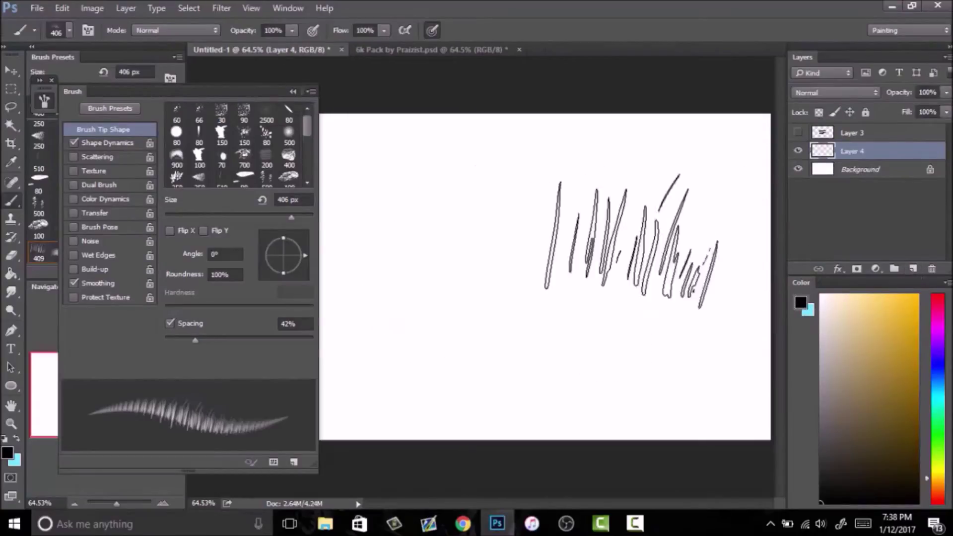
pyautogui.moveTo(628, 232)
pyautogui.mouseDown()
pyautogui.moveTo(529, 321)
pyautogui.moveTo(502, 286)
pyautogui.moveTo(641, 223)
pyautogui.moveTo(705, 249)
pyautogui.moveTo(611, 278)
pyautogui.moveTo(511, 293)
pyautogui.moveTo(427, 268)
pyautogui.moveTo(422, 288)
pyautogui.moveTo(655, 239)
pyautogui.moveTo(606, 199)
pyautogui.moveTo(625, 184)
pyautogui.moveTo(484, 218)
pyautogui.moveTo(651, 249)
pyautogui.moveTo(417, 273)
pyautogui.moveTo(447, 293)
pyautogui.moveTo(382, 333)
pyautogui.moveTo(427, 233)
pyautogui.mouseUp()
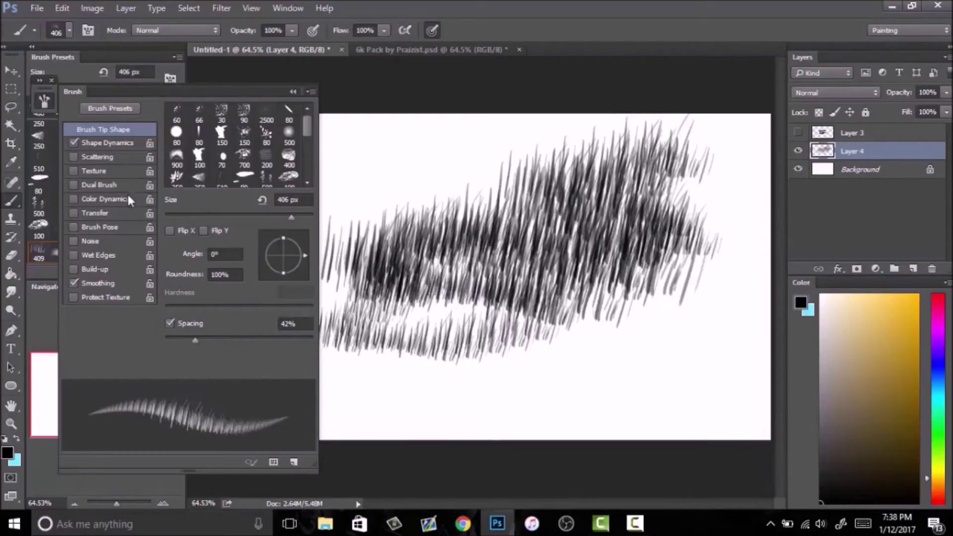
# Step: Set roundness jitter to 100%, delete the test layer, and paint a dense grass patch
pyautogui.click(106, 144)
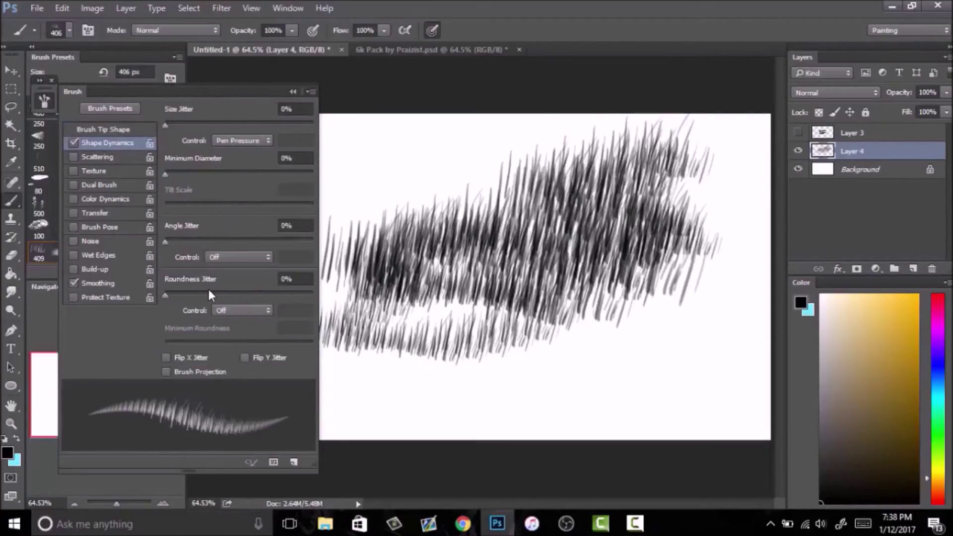
pyautogui.moveTo(209, 292)
pyautogui.mouseDown()
pyautogui.moveTo(314, 293)
pyautogui.moveTo(446, 188)
pyautogui.moveTo(501, 209)
pyautogui.moveTo(546, 377)
pyautogui.moveTo(690, 363)
pyautogui.moveTo(640, 390)
pyautogui.moveTo(571, 394)
pyautogui.mouseUp()
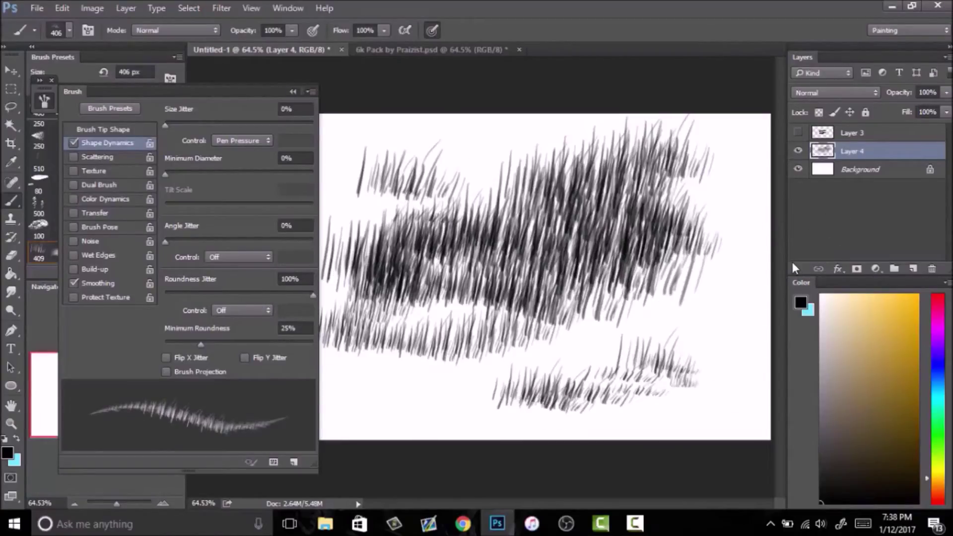
pyautogui.press('Delete')
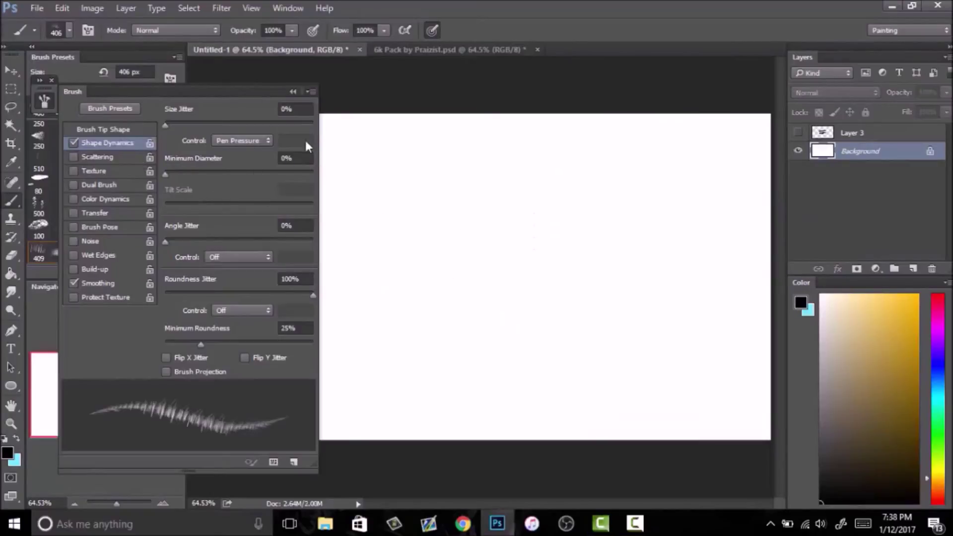
pyautogui.moveTo(327, 149)
pyautogui.mouseDown()
pyautogui.moveTo(404, 129)
pyautogui.moveTo(456, 149)
pyautogui.moveTo(536, 258)
pyautogui.moveTo(609, 322)
pyautogui.mouseUp()
pyautogui.moveTo(496, 308)
pyautogui.mouseDown()
pyautogui.moveTo(685, 233)
pyautogui.moveTo(422, 238)
pyautogui.moveTo(621, 258)
pyautogui.moveTo(680, 278)
pyautogui.mouseUp()
pyautogui.moveTo(613, 310); pyautogui.dragTo(404, 318)
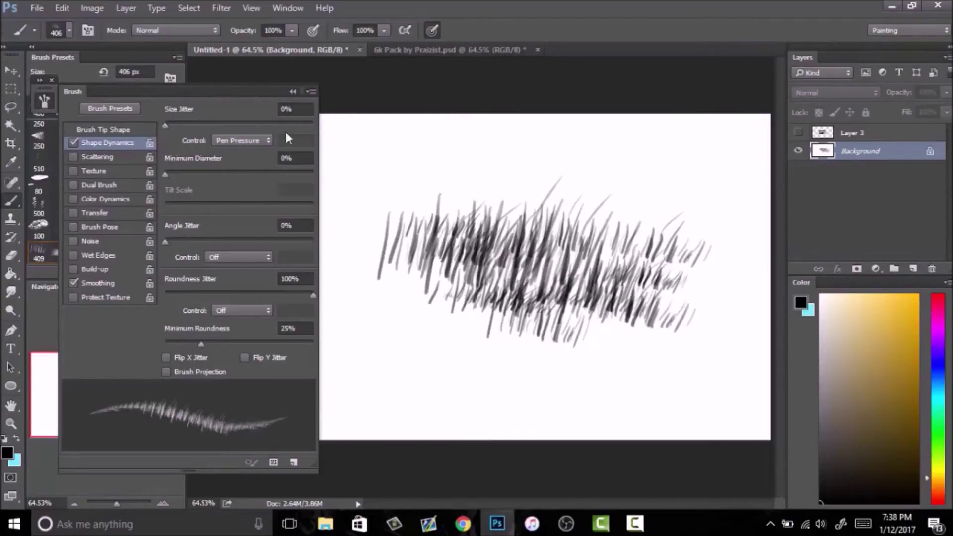
pyautogui.click(294, 91)
# Step: Convert the Background into a regular layer and delete it
pyautogui.click(855, 135)
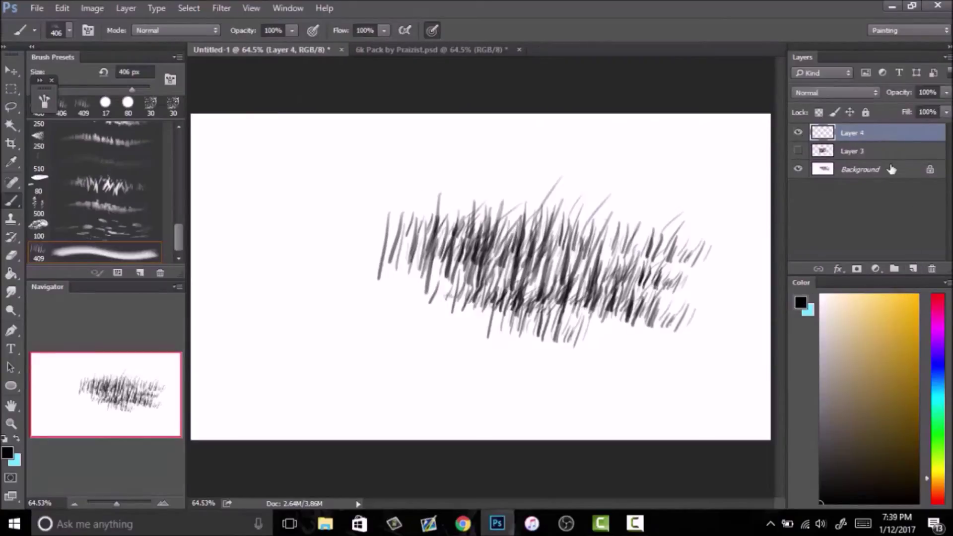
pyautogui.doubleClick(892, 169)
pyautogui.click(593, 161)
pyautogui.press('Delete')
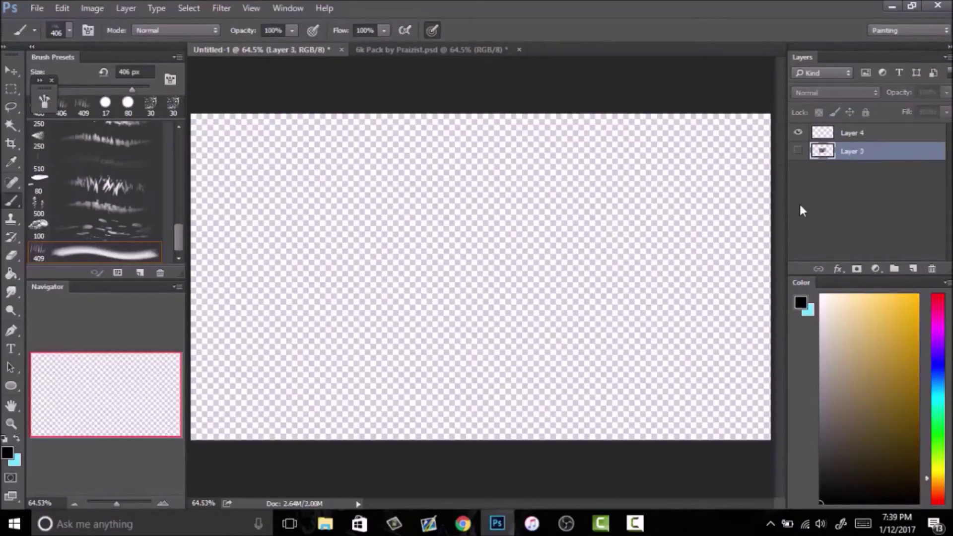
# Step: Add a white-filled Layer 5 beneath the SF logo layer and delete the empty Layer 4
pyautogui.click(916, 271)
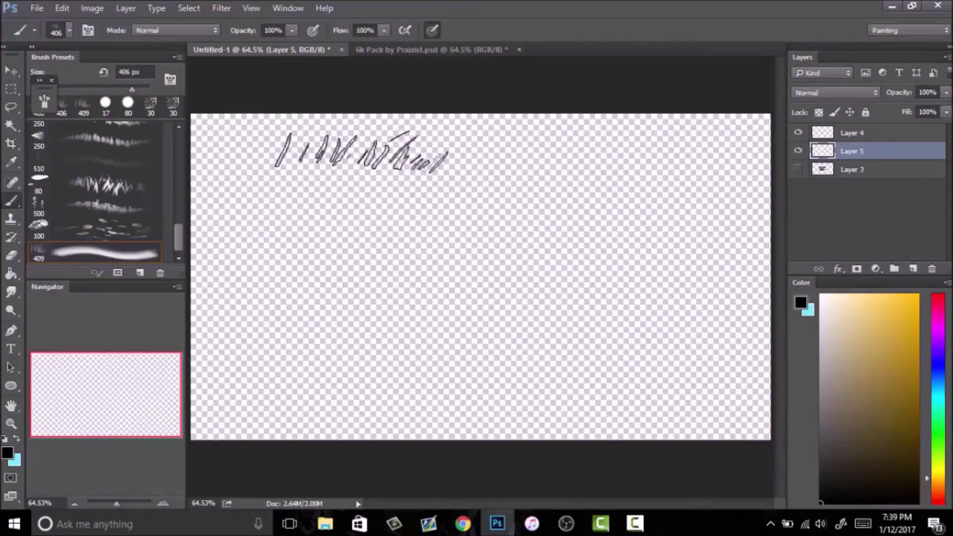
pyautogui.click(11, 89)
pyautogui.click(11, 274)
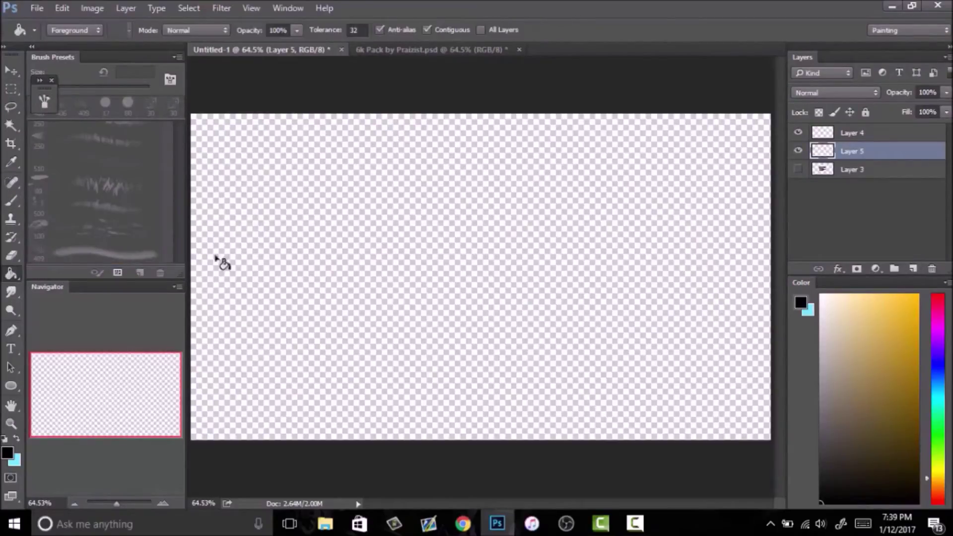
pyautogui.click(359, 248)
pyautogui.hotkey('ctrl', 'i')
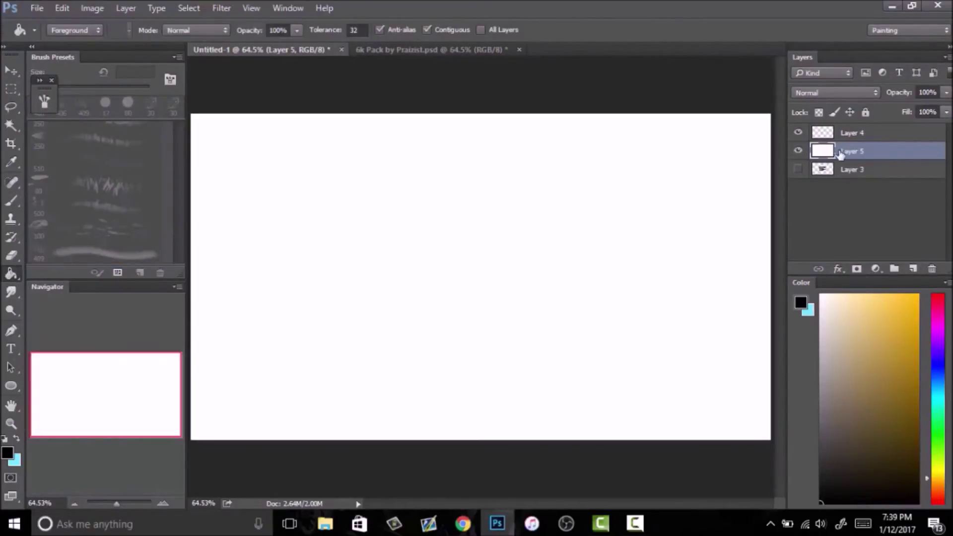
pyautogui.moveTo(839, 154); pyautogui.dragTo(852, 183)
pyautogui.click(856, 135)
pyautogui.press('Delete')
pyautogui.click(799, 133)
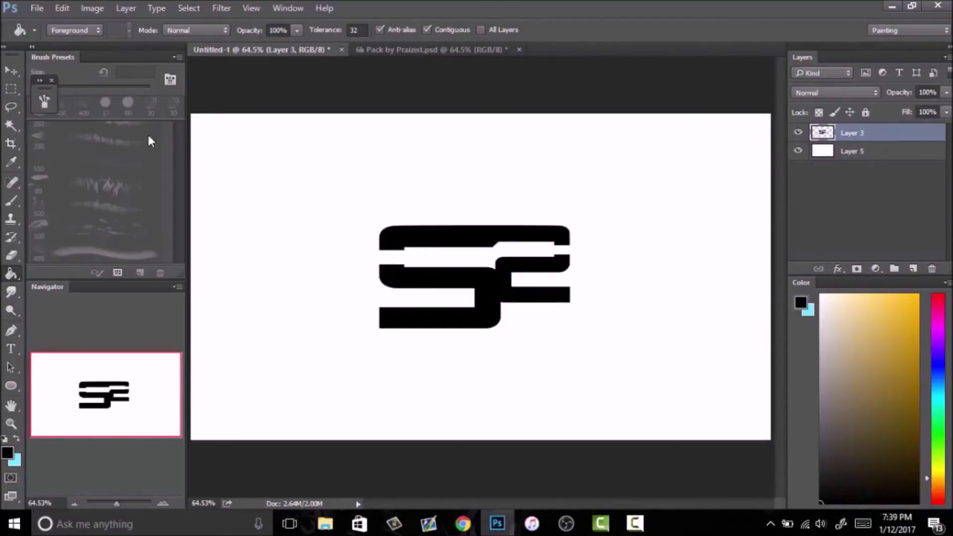
# Step: Define a brush preset named 'Soar' from the SF logo and pick the Brush tool
pyautogui.click(64, 9)
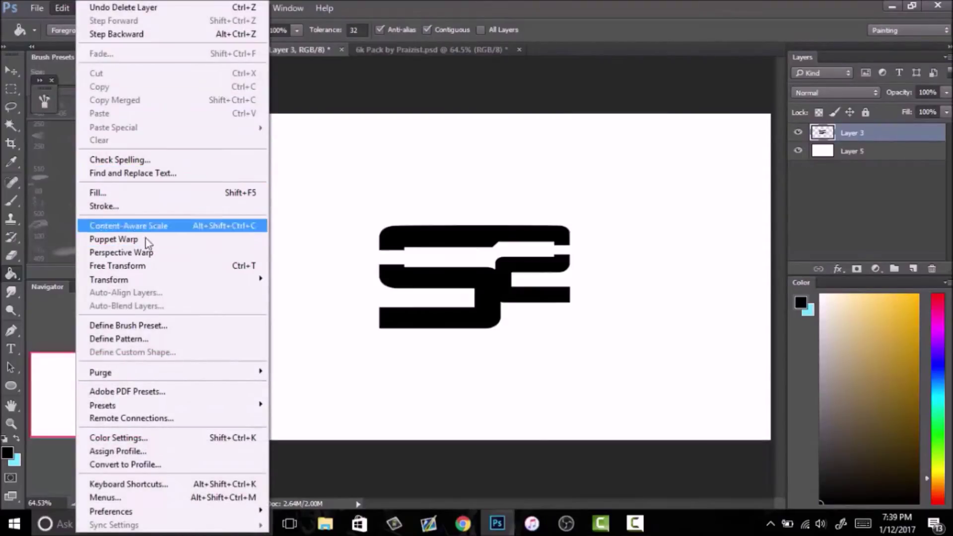
pyautogui.click(146, 328)
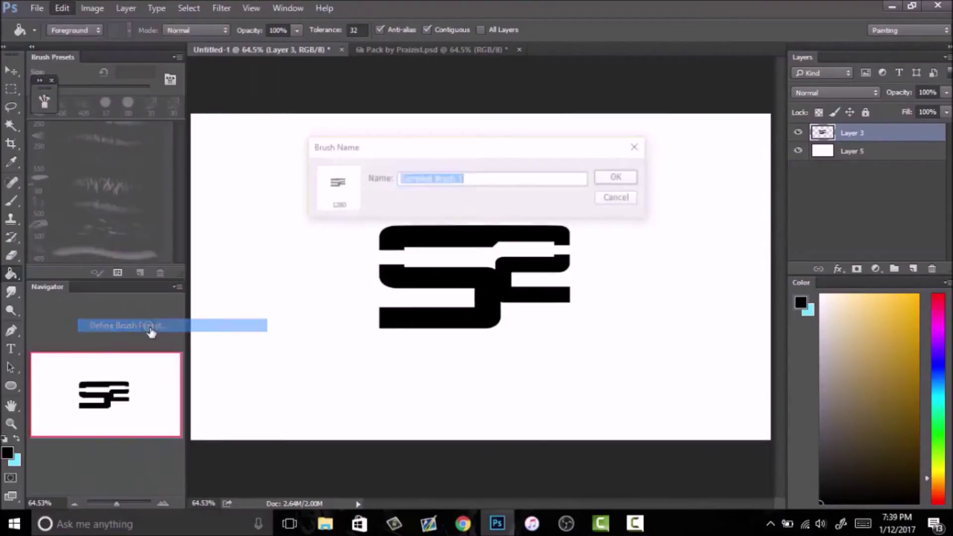
pyautogui.write('Soar')
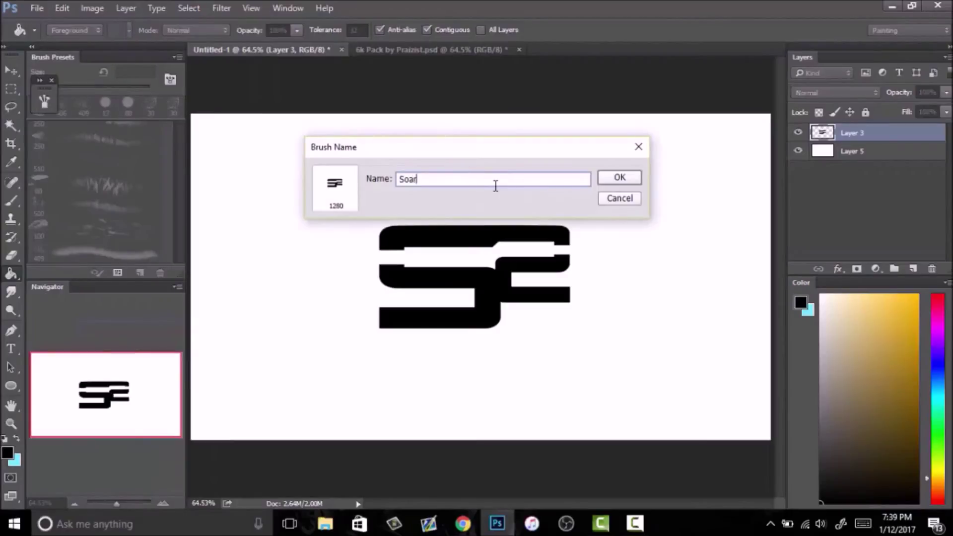
pyautogui.click(609, 180)
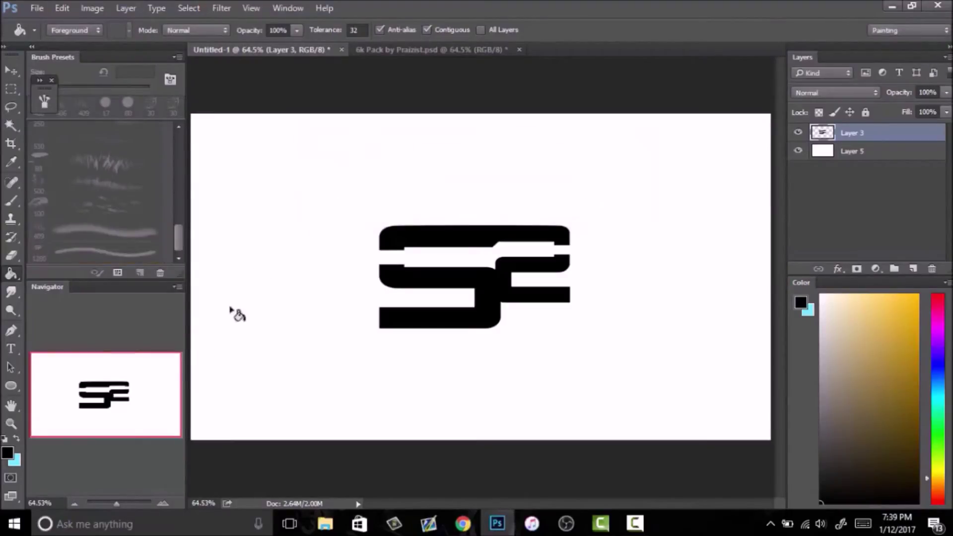
pyautogui.press('b')
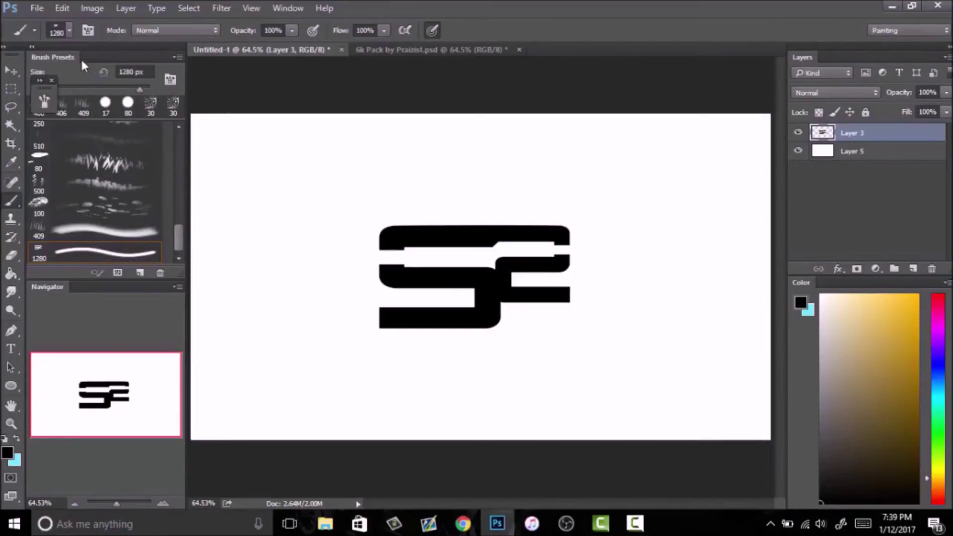
pyautogui.click(170, 77)
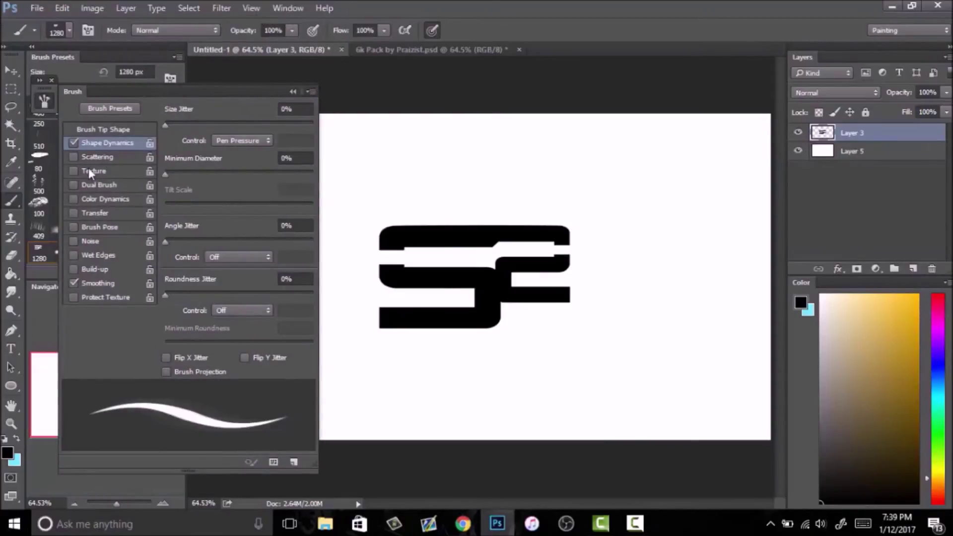
# Step: Enable Scattering at 379% with Count 2, count jitter, and pen-pressure control
pyautogui.click(75, 158)
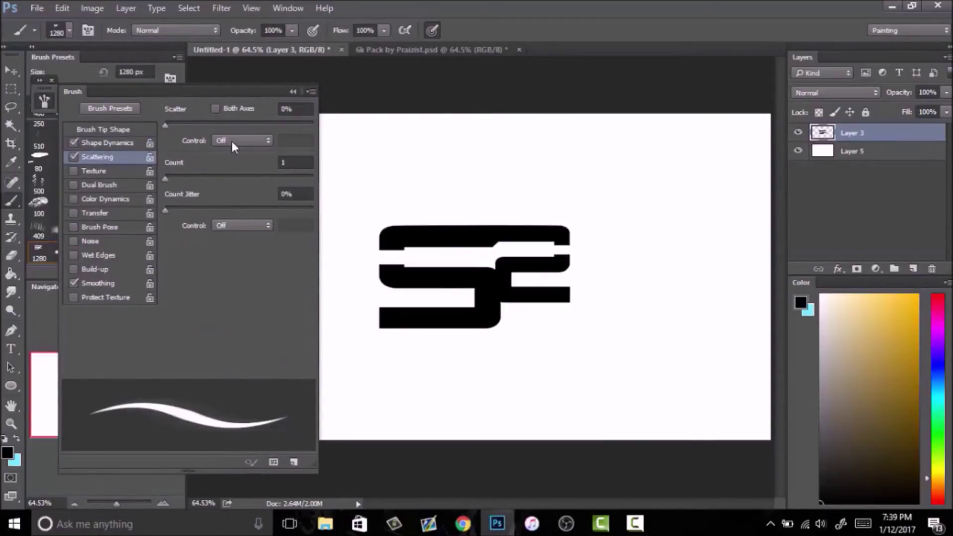
pyautogui.moveTo(205, 124)
pyautogui.mouseDown()
pyautogui.moveTo(236, 124)
pyautogui.moveTo(221, 125)
pyautogui.mouseUp()
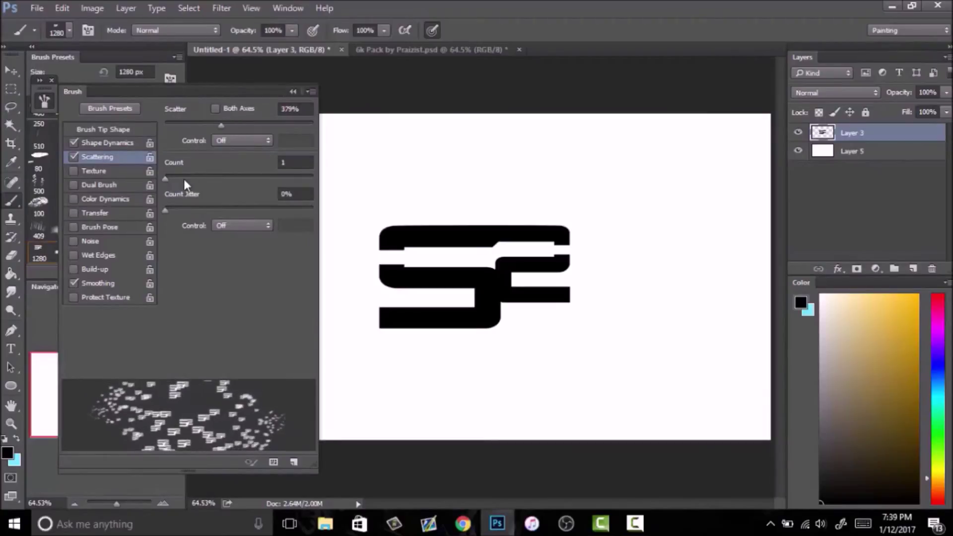
pyautogui.moveTo(184, 179)
pyautogui.mouseDown()
pyautogui.moveTo(206, 178)
pyautogui.moveTo(174, 180)
pyautogui.moveTo(249, 179)
pyautogui.moveTo(176, 182)
pyautogui.mouseUp()
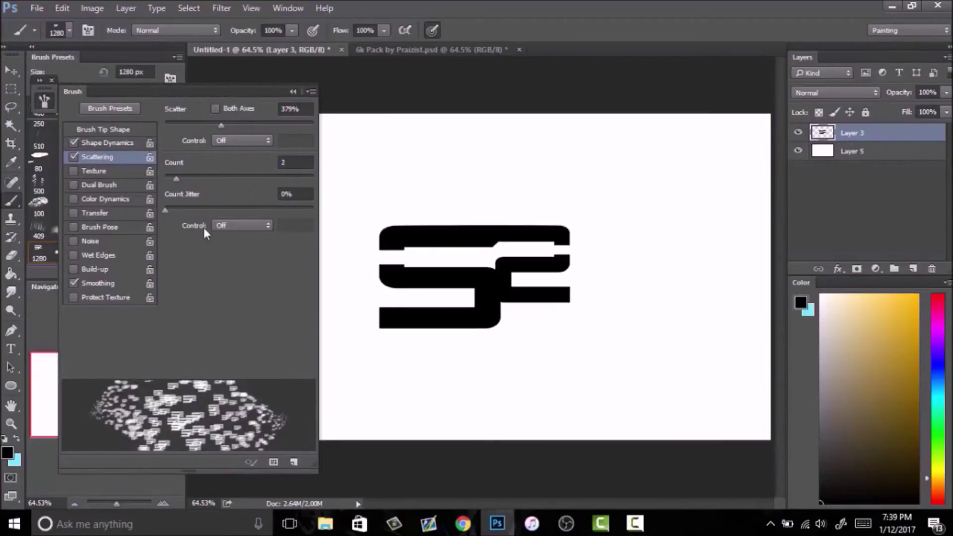
pyautogui.moveTo(209, 210)
pyautogui.mouseDown()
pyautogui.moveTo(281, 209)
pyautogui.moveTo(273, 210)
pyautogui.mouseUp()
pyautogui.click(242, 141)
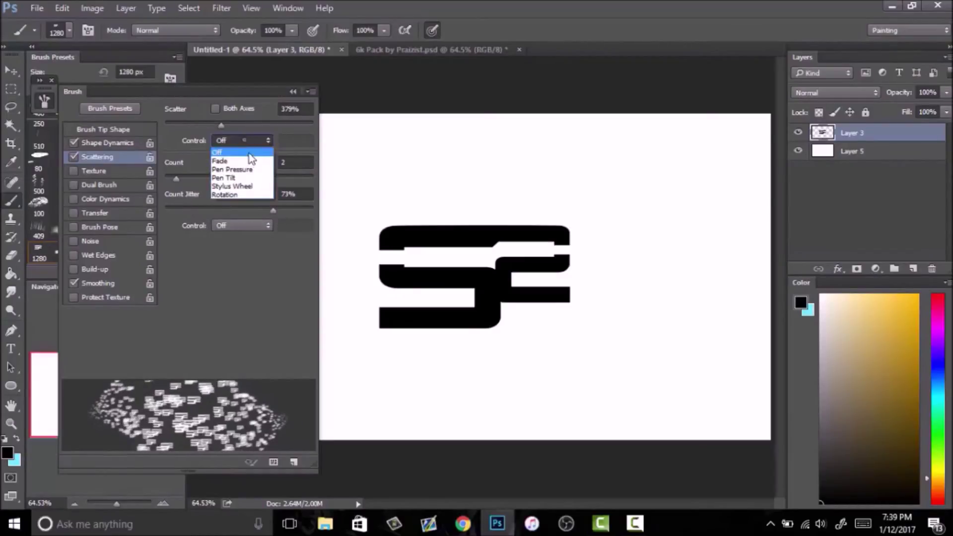
pyautogui.click(240, 169)
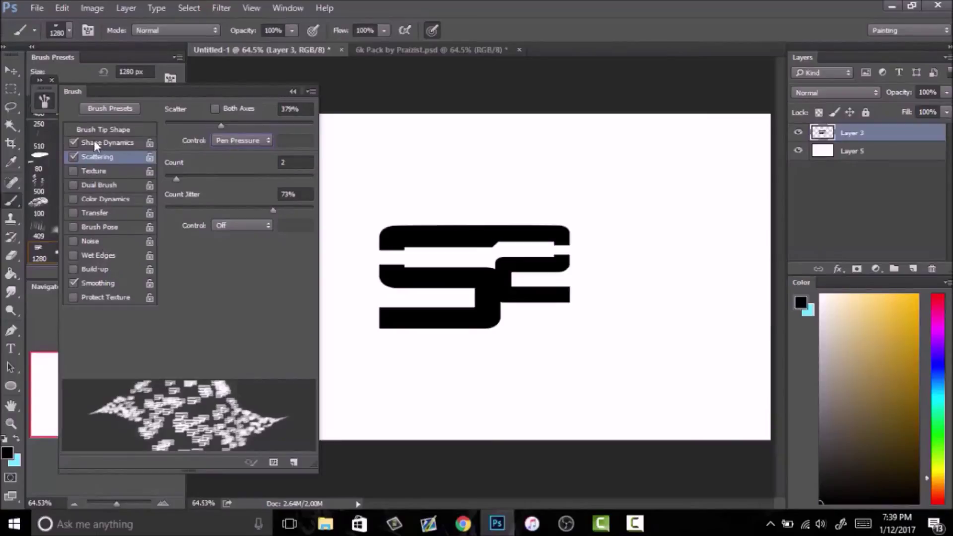
# Step: Set roundness jitter to 19% and angle jitter to 41%, then test-stamp logos and undo
pyautogui.click(106, 143)
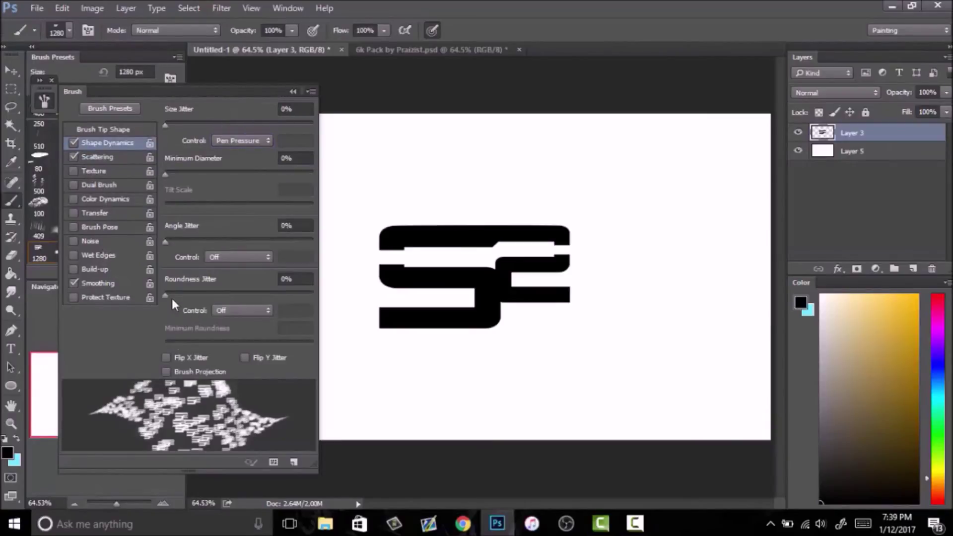
pyautogui.moveTo(172, 299); pyautogui.dragTo(200, 298)
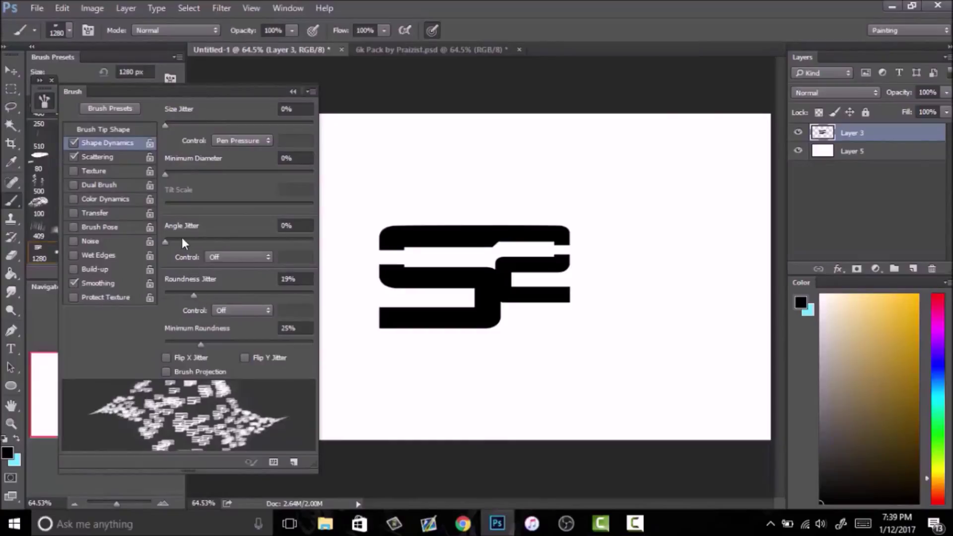
pyautogui.moveTo(182, 240); pyautogui.dragTo(227, 245)
pyautogui.moveTo(422, 104)
pyautogui.mouseDown()
pyautogui.moveTo(502, 216)
pyautogui.moveTo(691, 213)
pyautogui.mouseUp()
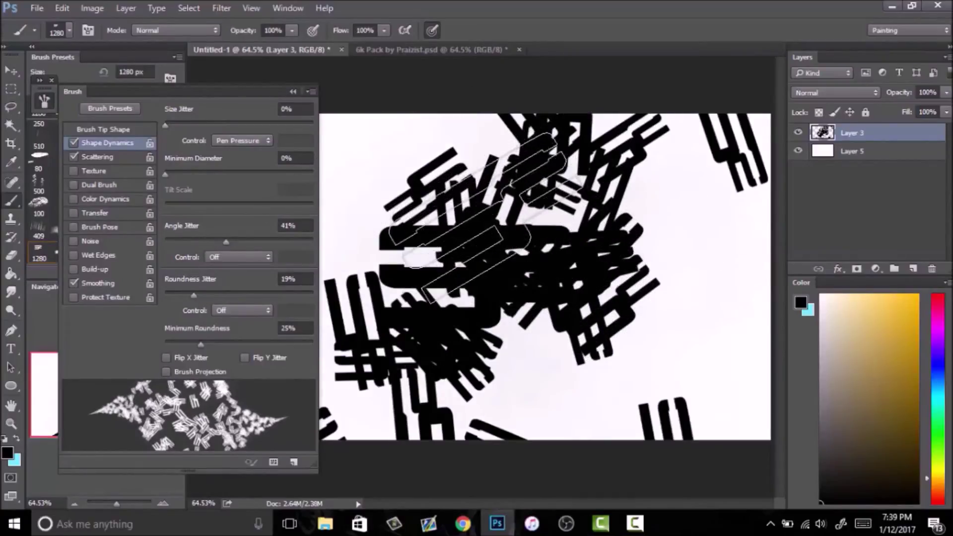
pyautogui.hotkey('ctrl', 'alt', 'z')
pyautogui.hotkey('ctrl', 'alt', 'z')
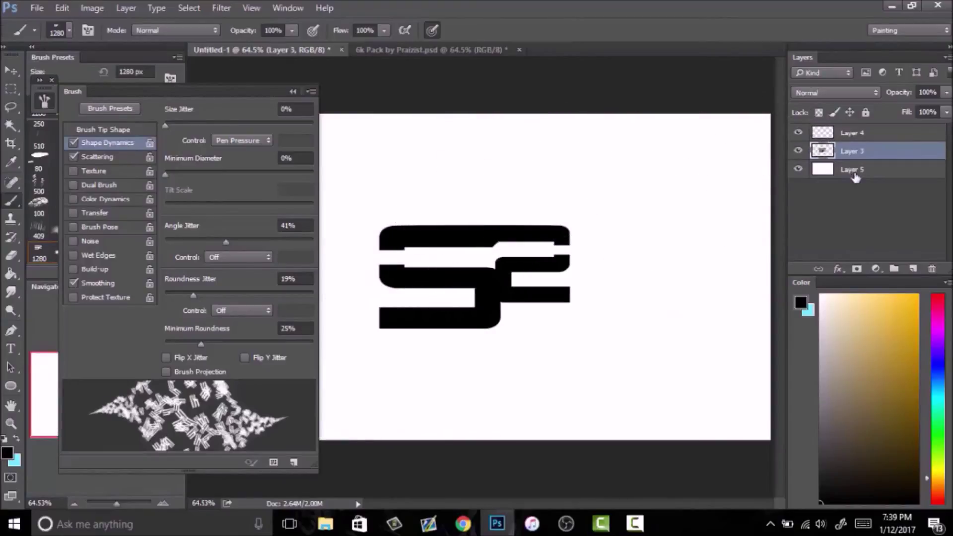
# Step: Delete the SF logo layer, add an empty layer, and try a logo stroke, then undo it
pyautogui.moveTo(866, 151); pyautogui.dragTo(933, 268)
pyautogui.click(913, 269)
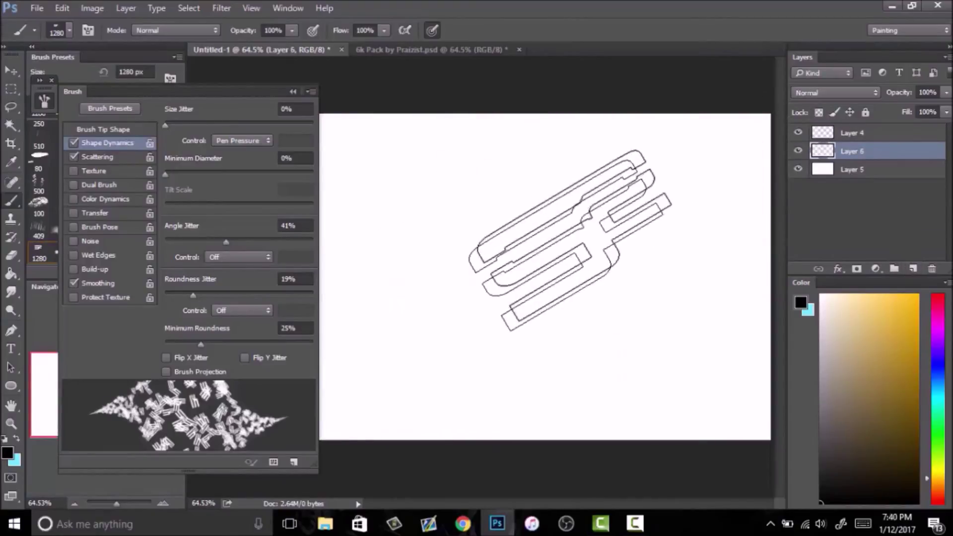
pyautogui.moveTo(570, 241)
pyautogui.mouseDown()
pyautogui.moveTo(491, 298)
pyautogui.moveTo(517, 221)
pyautogui.mouseUp()
pyautogui.hotkey('ctrl', 'alt', 'z')
pyautogui.hotkey('ctrl', 'alt', 'z')
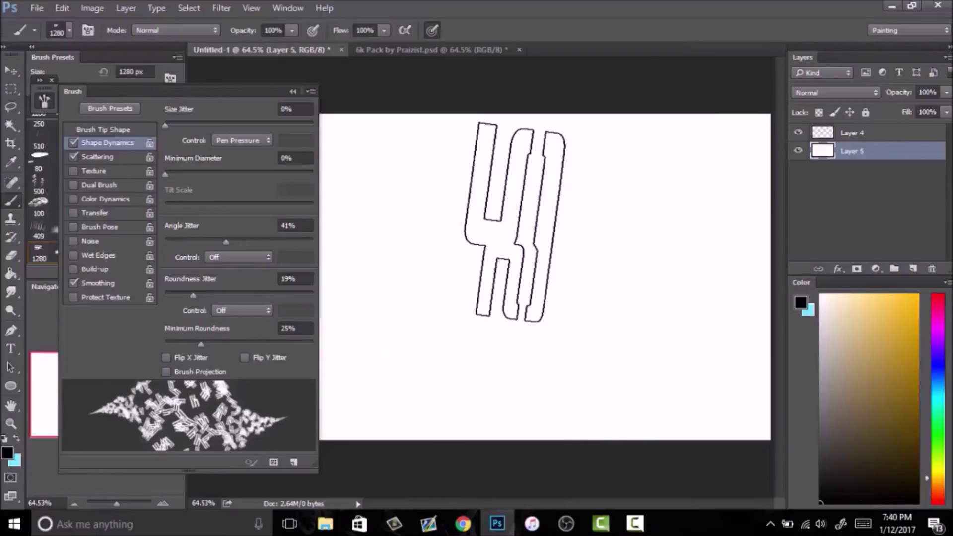
# Step: Set the brush size to 139 px and paint scattered logo trails on a new layer
pyautogui.rightClick(519, 219)
pyautogui.click(624, 252)
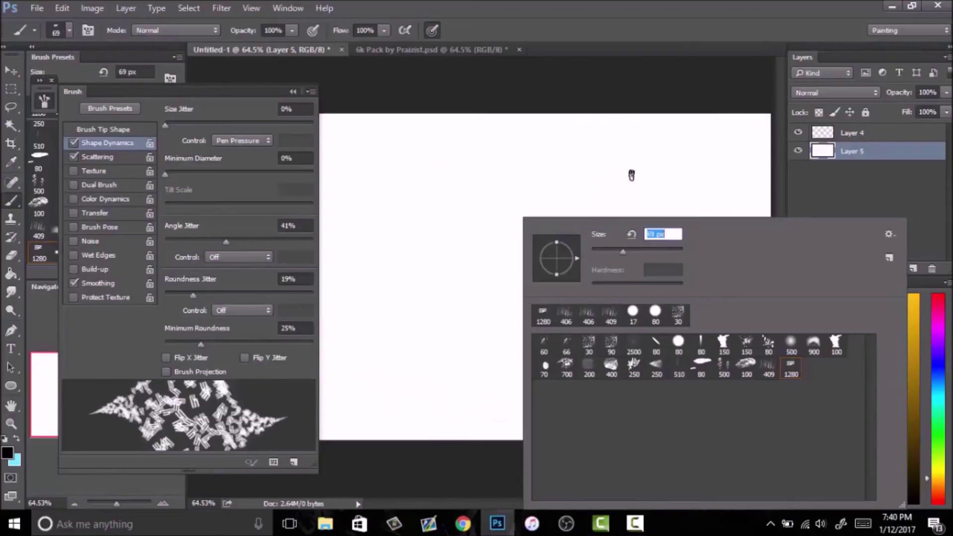
pyautogui.moveTo(645, 255); pyautogui.dragTo(648, 255)
pyautogui.click(480, 207)
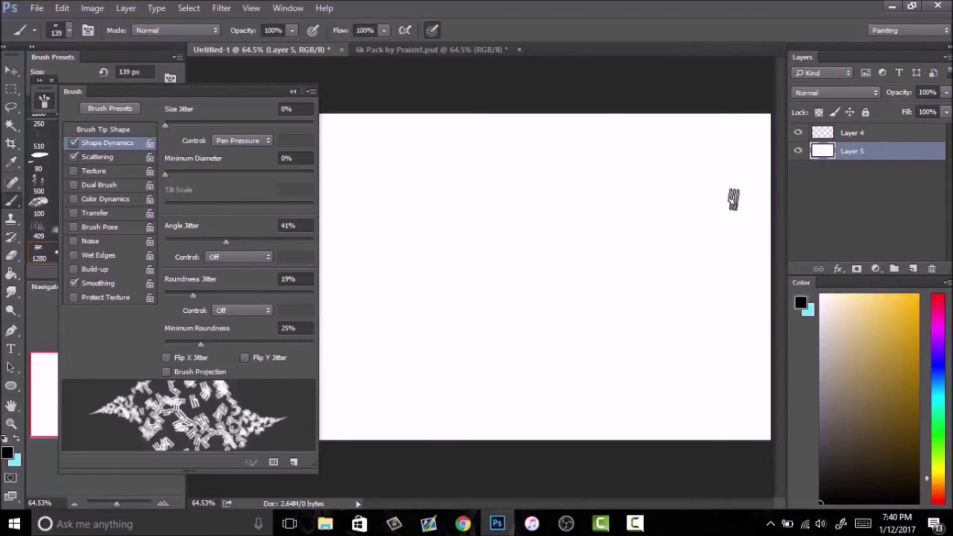
pyautogui.click(912, 268)
pyautogui.moveTo(497, 233)
pyautogui.mouseDown()
pyautogui.moveTo(519, 307)
pyautogui.moveTo(427, 353)
pyautogui.mouseUp()
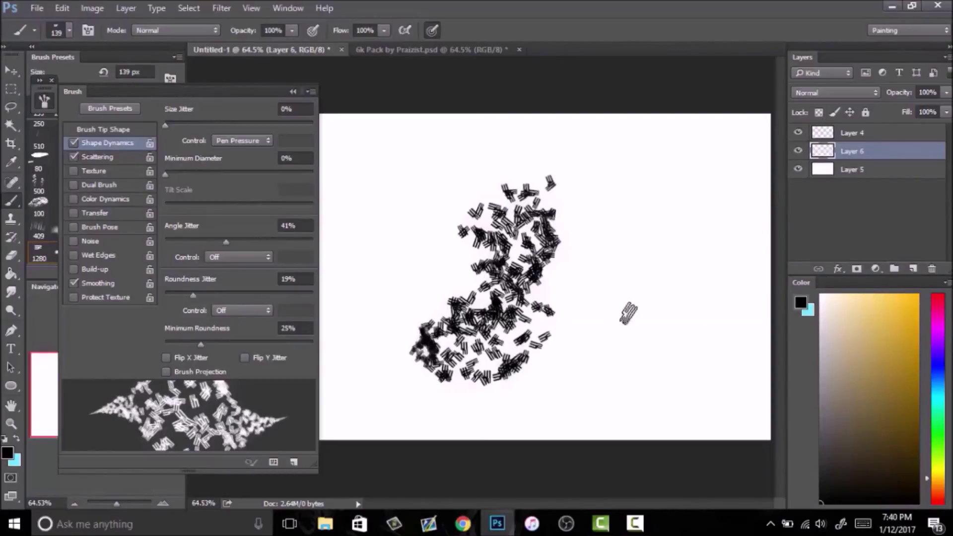
pyautogui.moveTo(596, 333); pyautogui.dragTo(690, 263)
pyautogui.moveTo(626, 181); pyautogui.dragTo(645, 189)
# Step: Raise roundness jitter to 68%, paint test logo strokes, then delete the test layer
pyautogui.click(423, 191)
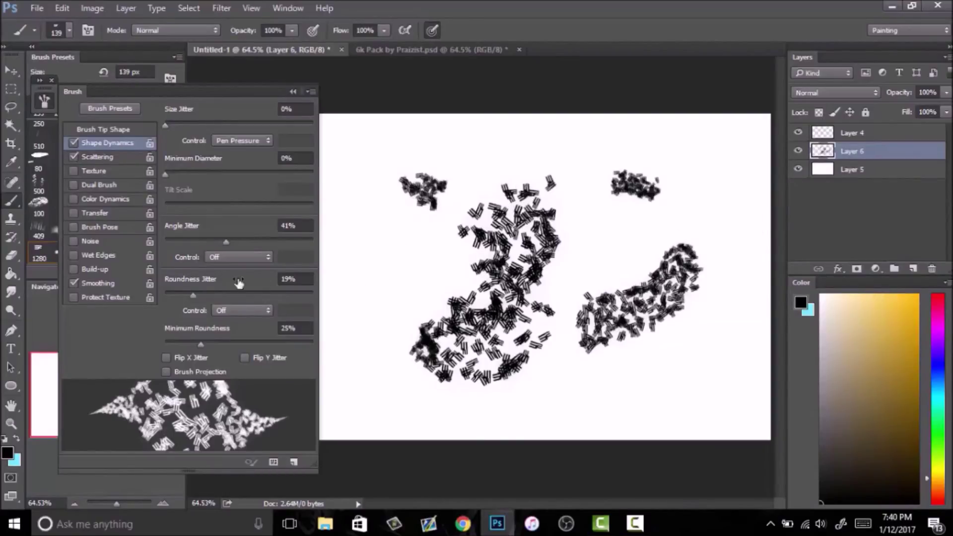
pyautogui.moveTo(211, 297); pyautogui.dragTo(266, 294)
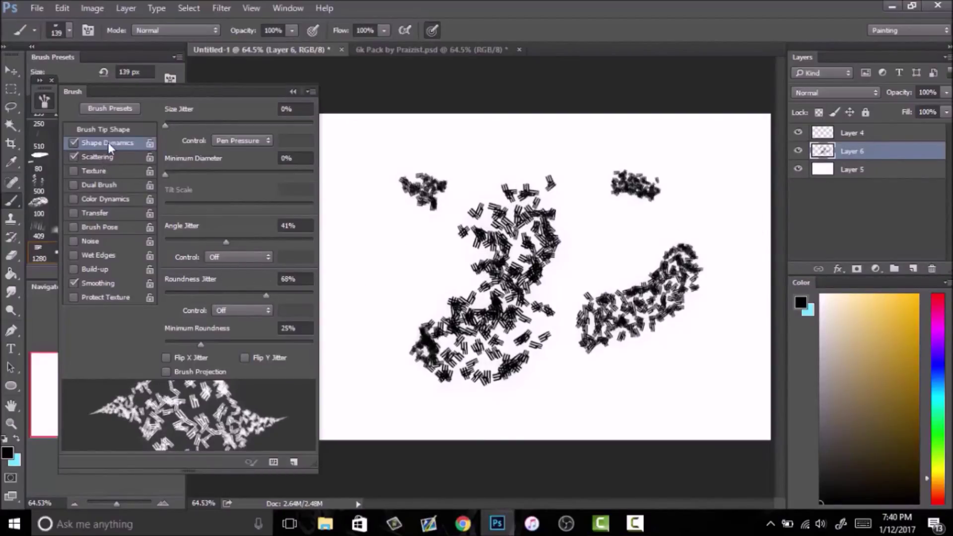
pyautogui.click(234, 140)
pyautogui.click(228, 153)
pyautogui.moveTo(387, 248)
pyautogui.mouseDown()
pyautogui.moveTo(348, 278)
pyautogui.moveTo(447, 337)
pyautogui.mouseUp()
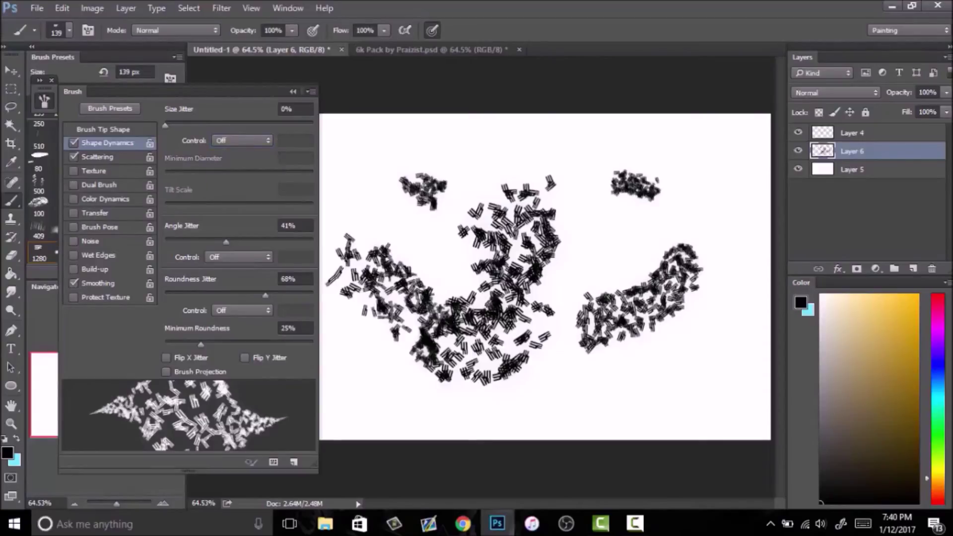
pyautogui.moveTo(547, 184); pyautogui.dragTo(596, 142)
pyautogui.click(673, 159)
pyautogui.moveTo(673, 159)
pyautogui.mouseDown()
pyautogui.moveTo(691, 228)
pyautogui.moveTo(671, 365)
pyautogui.moveTo(457, 420)
pyautogui.mouseUp()
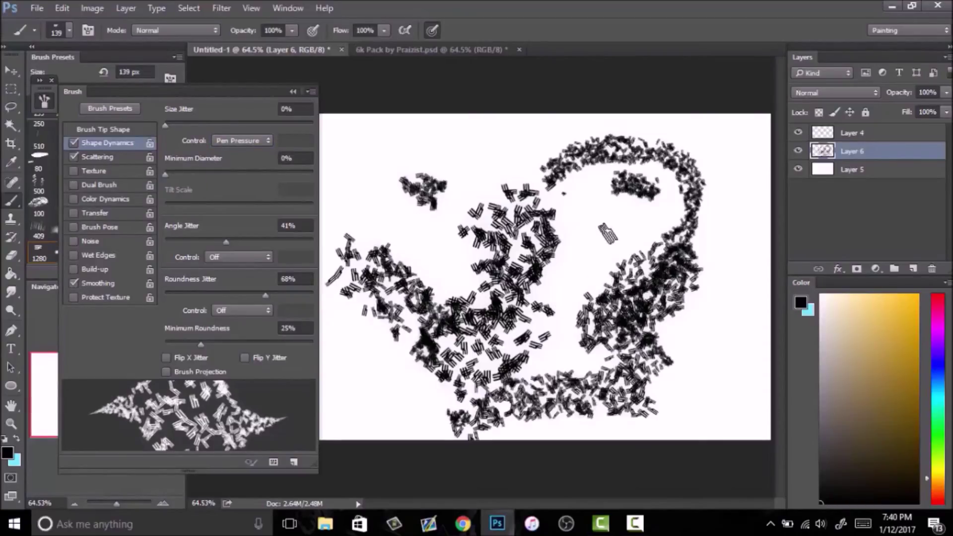
pyautogui.moveTo(608, 234)
pyautogui.mouseDown()
pyautogui.moveTo(343, 147)
pyautogui.moveTo(370, 176)
pyautogui.mouseUp()
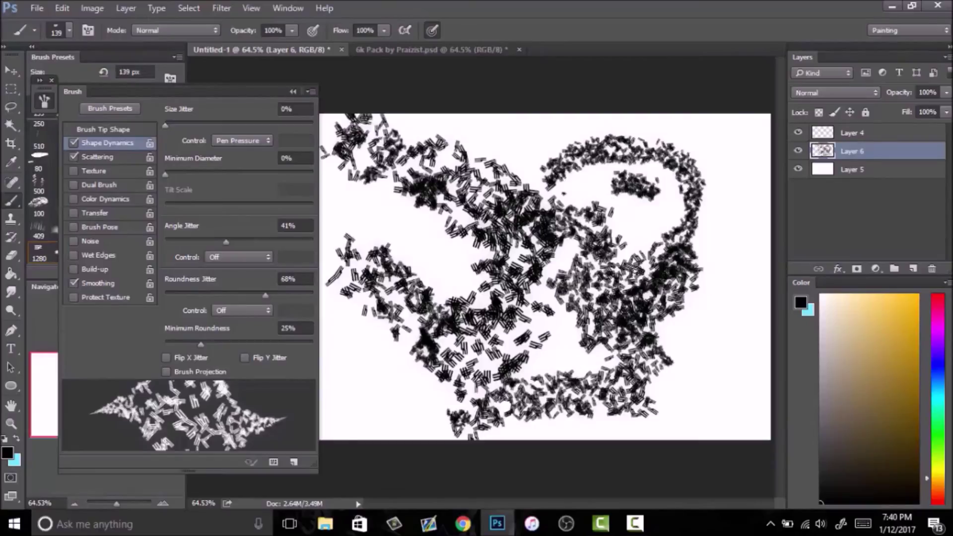
pyautogui.moveTo(635, 270); pyautogui.dragTo(645, 219)
pyautogui.press('Delete')
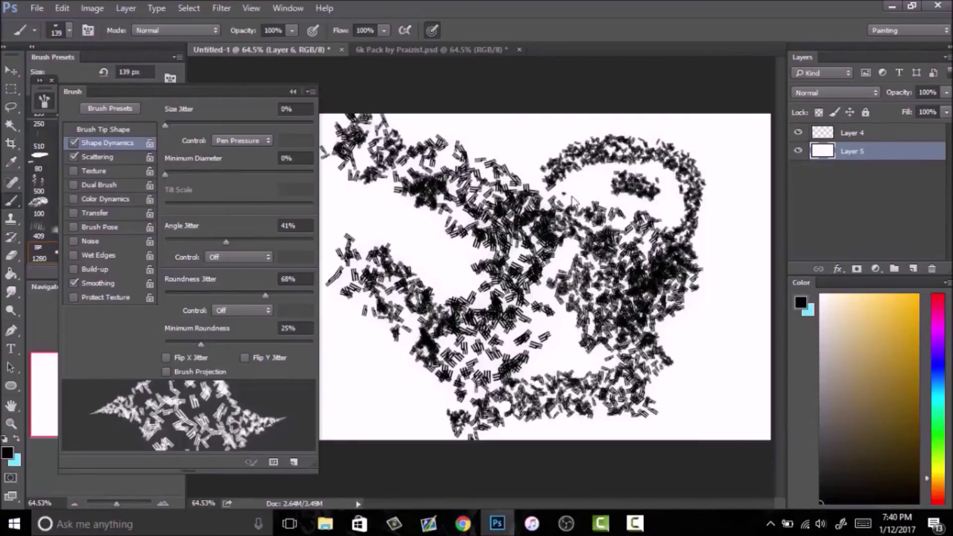
# Step: Switch to the 6k Pack document and briefly preview the Coloured Social Icons group
pyautogui.click(412, 54)
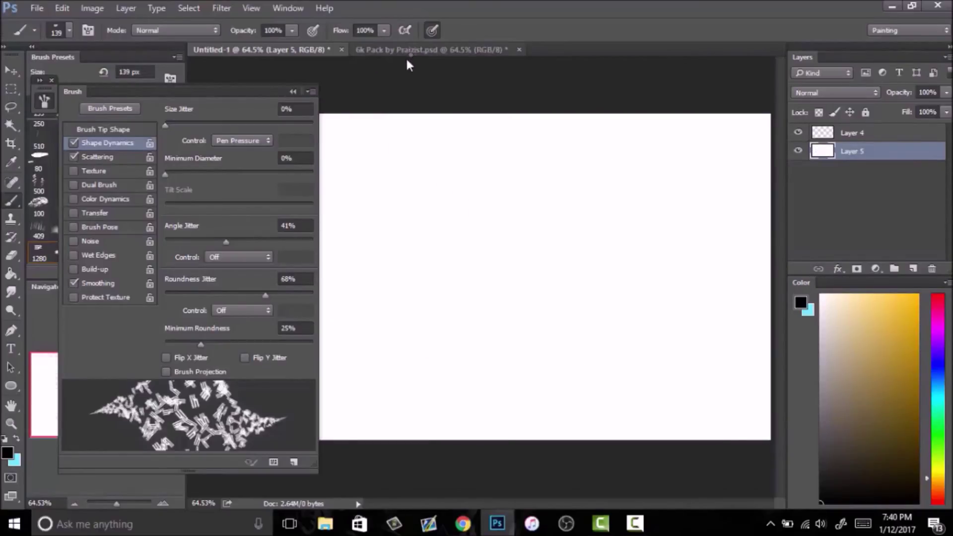
pyautogui.click(293, 92)
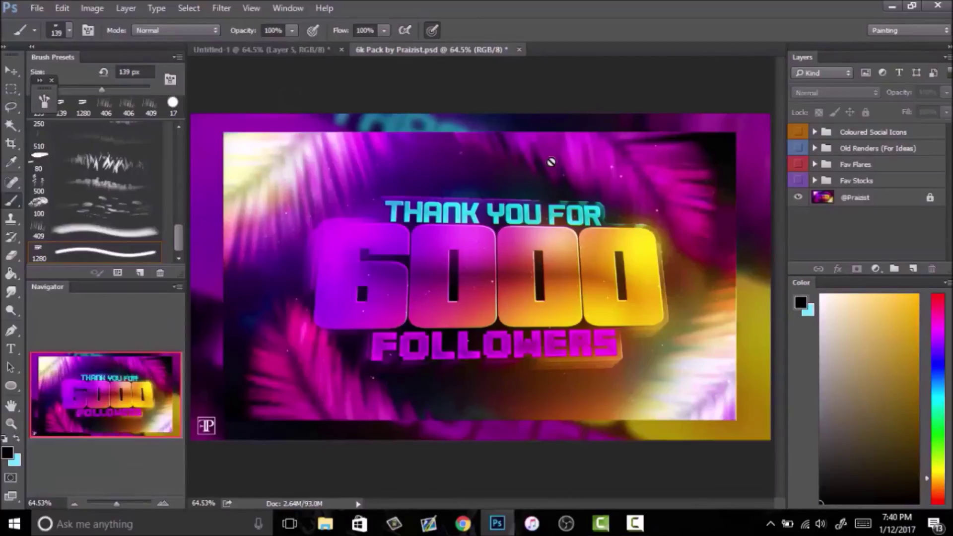
pyautogui.click(11, 423)
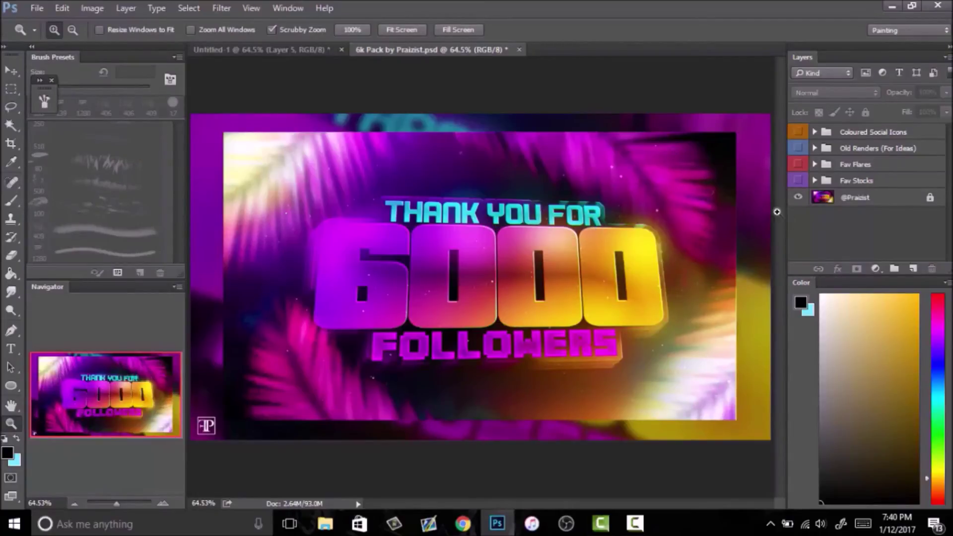
pyautogui.click(798, 131)
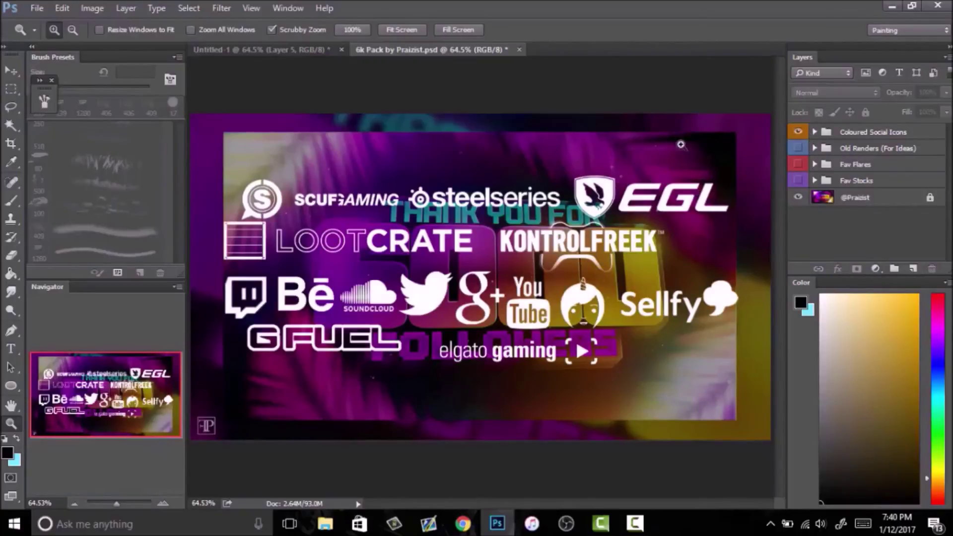
pyautogui.click(799, 132)
# Step: Preview each render in the Old Renders group, hide the group, and turn on Fav Flares
pyautogui.click(798, 148)
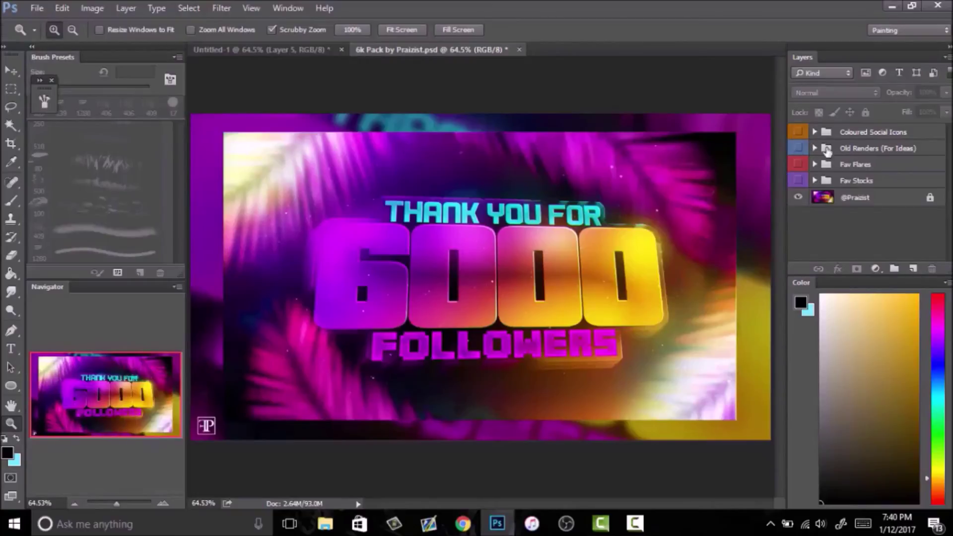
pyautogui.click(815, 148)
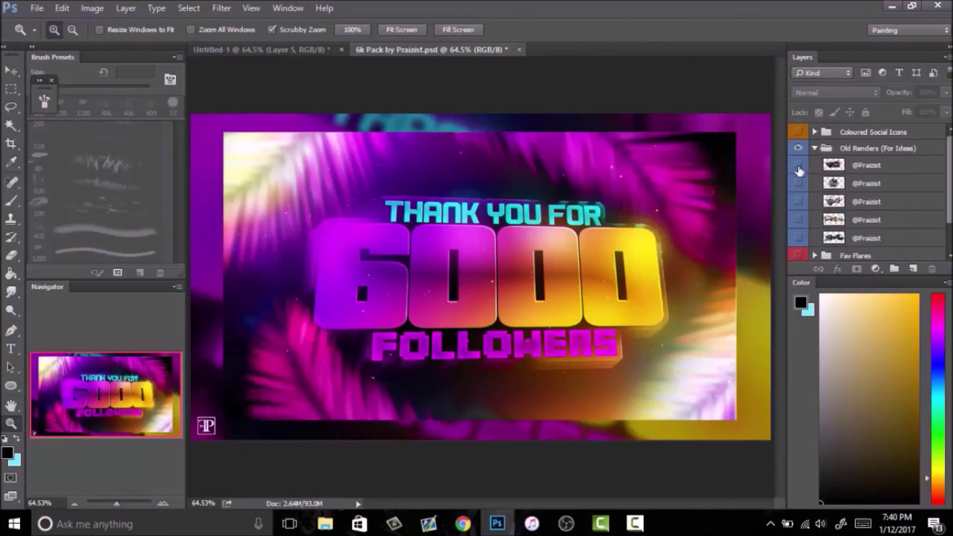
pyautogui.click(799, 165)
pyautogui.click(798, 166)
pyautogui.click(798, 183)
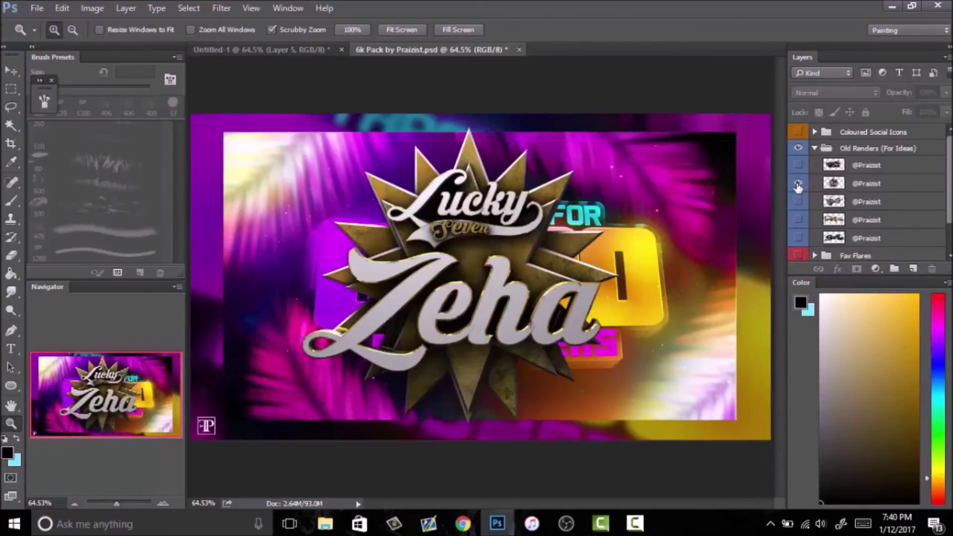
pyautogui.click(798, 184)
pyautogui.click(798, 202)
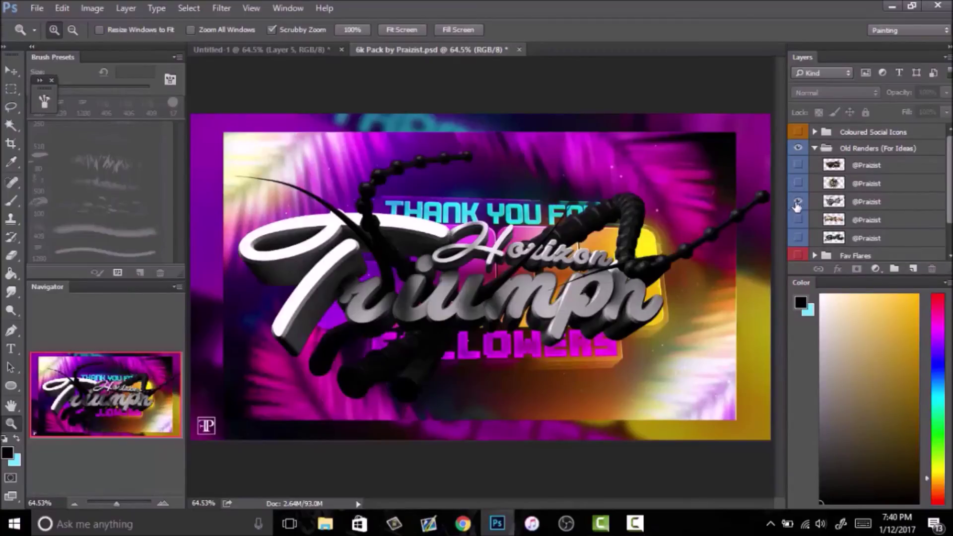
pyautogui.click(797, 203)
pyautogui.click(797, 204)
pyautogui.click(799, 203)
pyautogui.click(795, 220)
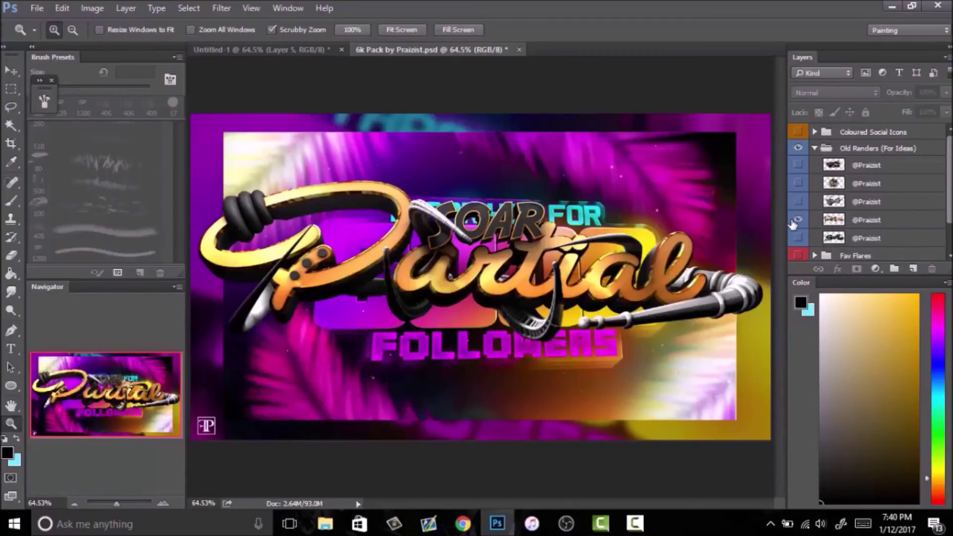
pyautogui.click(798, 221)
pyautogui.click(798, 238)
pyautogui.click(798, 238)
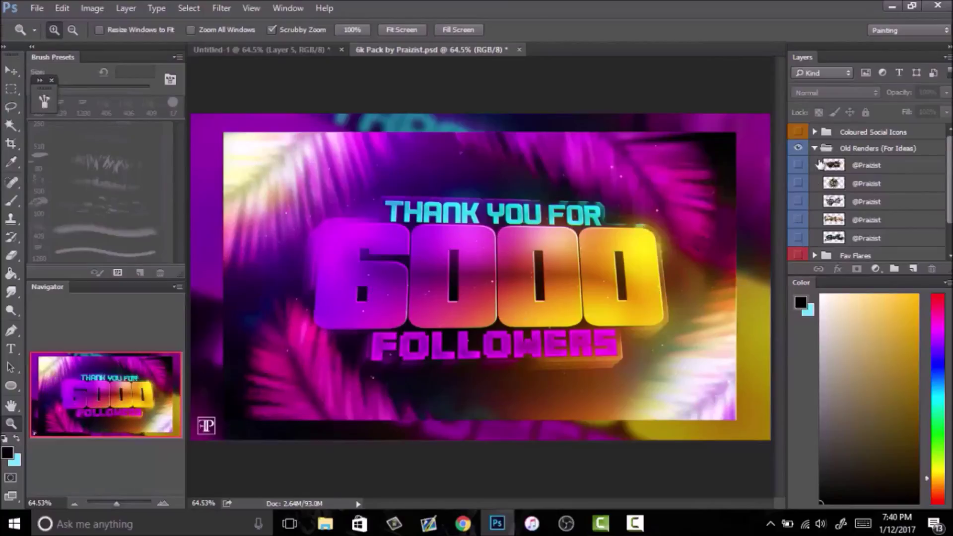
pyautogui.click(815, 148)
pyautogui.click(798, 148)
pyautogui.click(798, 164)
pyautogui.click(814, 165)
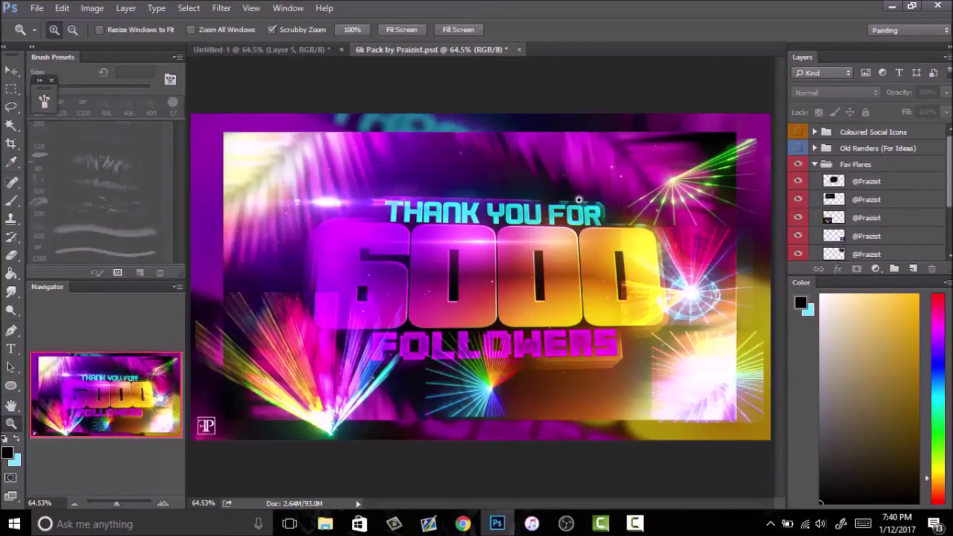
pyautogui.click(815, 164)
pyautogui.click(798, 165)
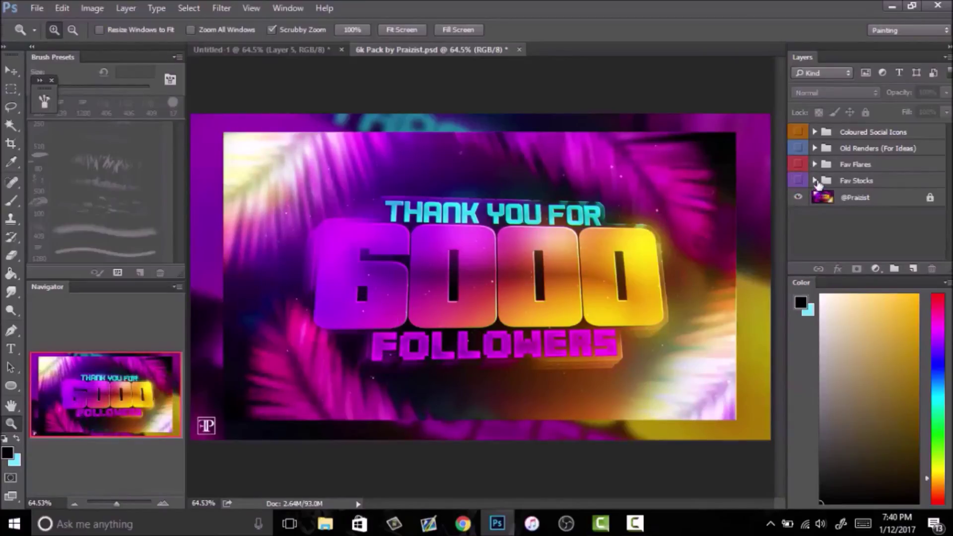
pyautogui.click(814, 180)
pyautogui.click(798, 181)
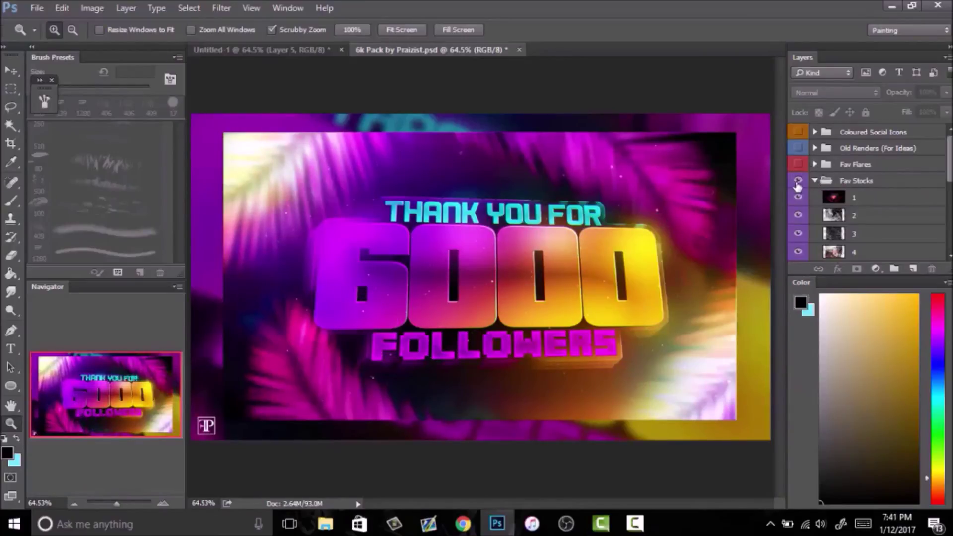
pyautogui.moveTo(798, 197); pyautogui.dragTo(799, 253)
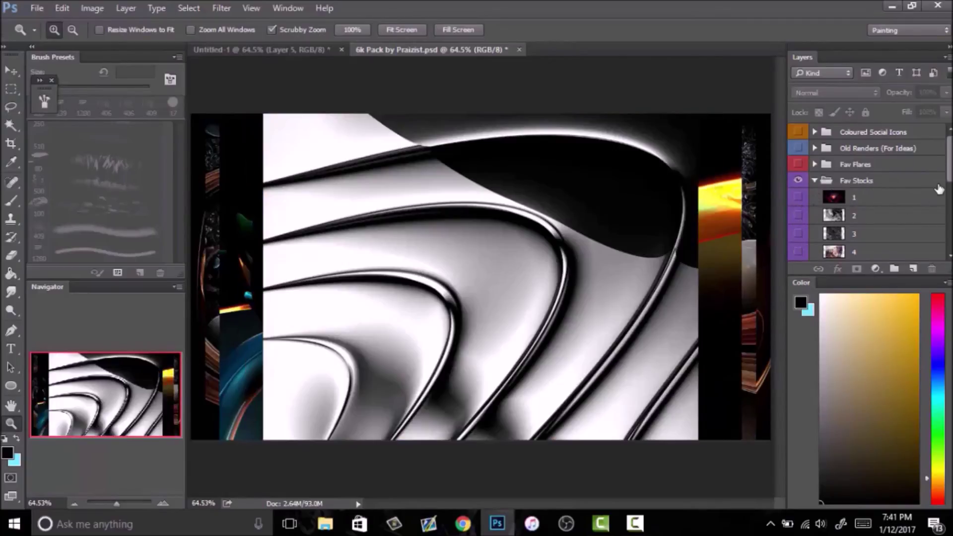
pyautogui.scroll(-3, 883, 228)
pyautogui.moveTo(803, 157); pyautogui.dragTo(801, 262)
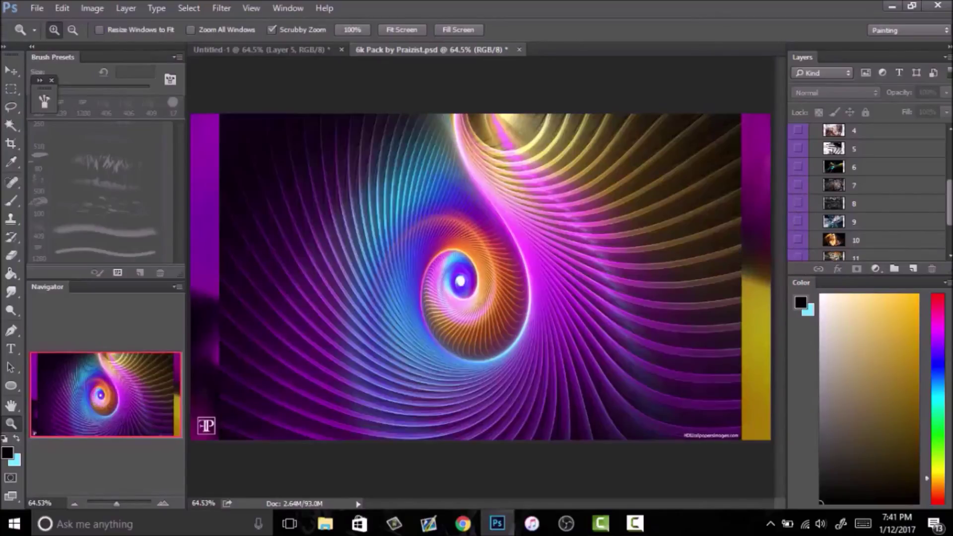
pyautogui.scroll(-2, 800, 262)
pyautogui.click(798, 214)
pyautogui.click(798, 233)
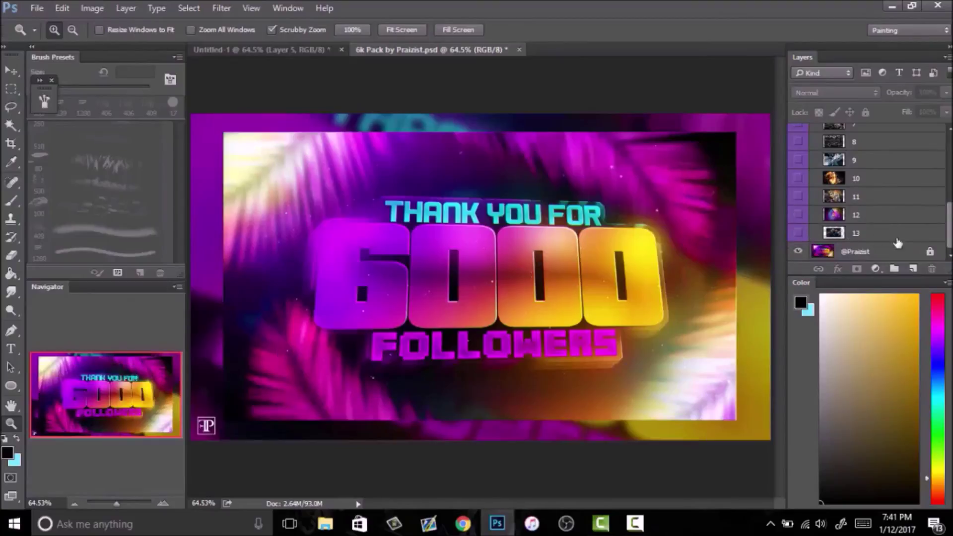
pyautogui.scroll(5, 814, 199)
pyautogui.click(818, 185)
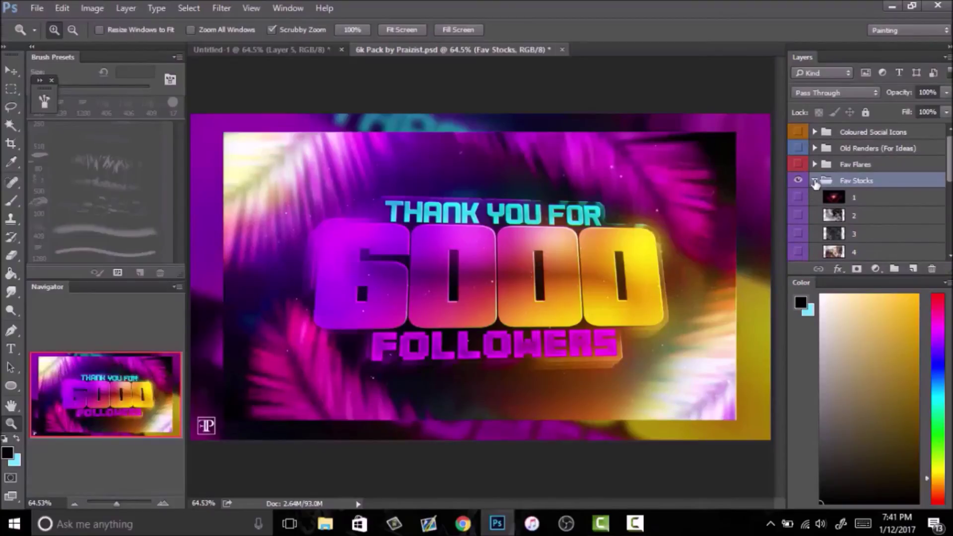
pyautogui.click(814, 180)
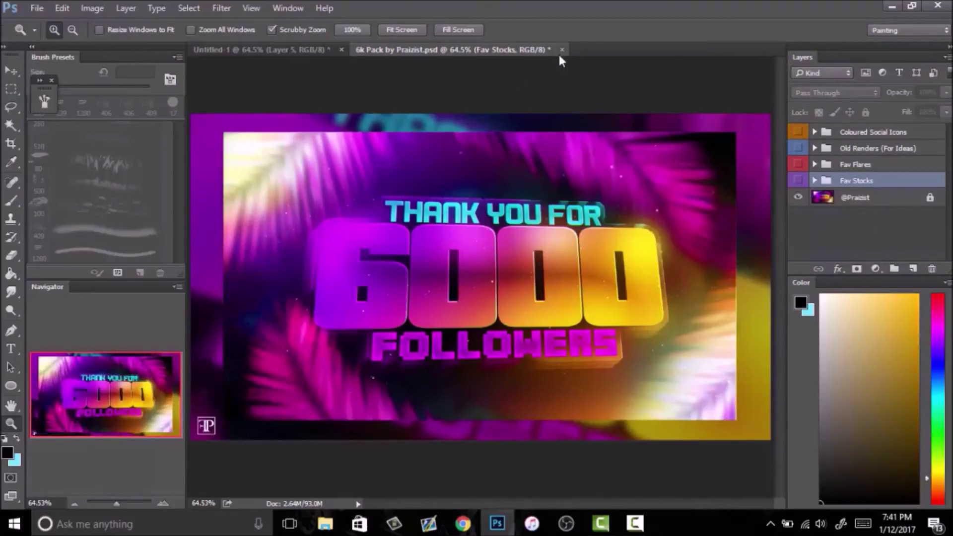
# Step: Check the creator's Twitter profile in Chrome, then return to the YouTube channel tab
pyautogui.click(462, 524)
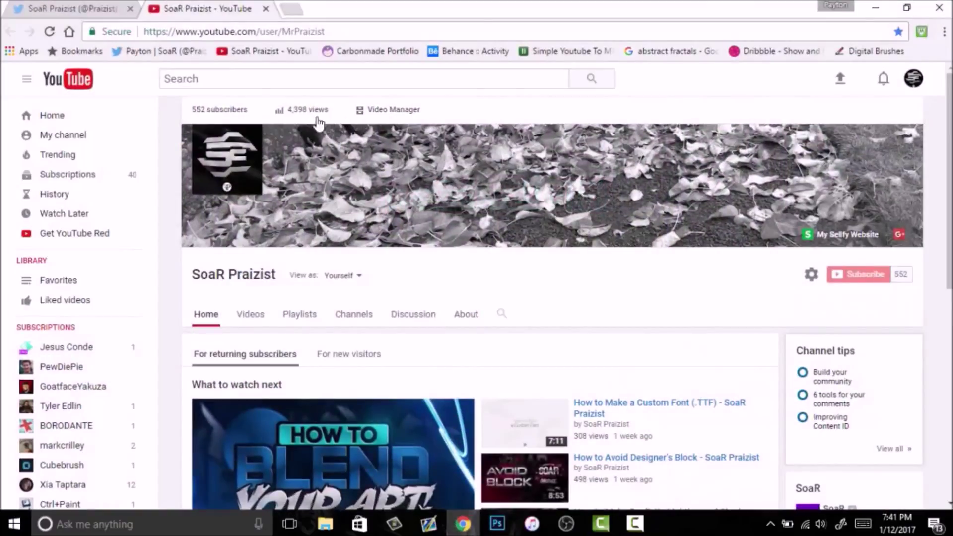
pyautogui.click(103, 15)
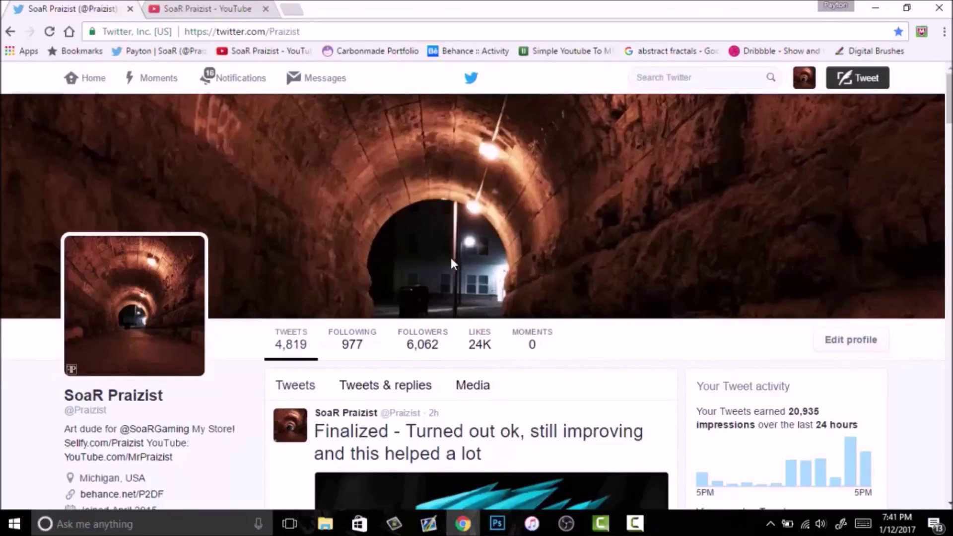
pyautogui.hotkey('ctrl', 'Tab')
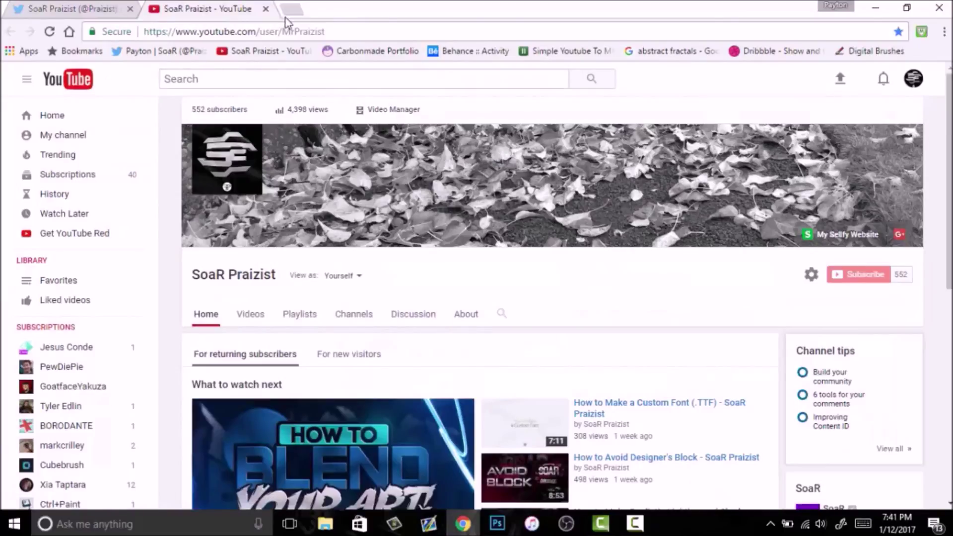
# Step: Close the YouTube channel tab and bring Photoshop's 6000-followers thank-you artwork back to the front
pyautogui.click(266, 9)
pyautogui.click(876, 7)
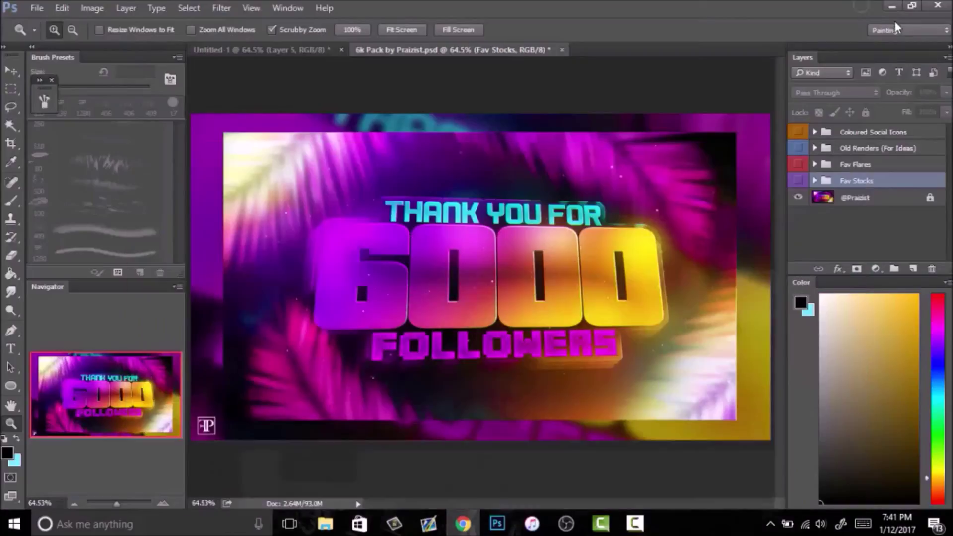
pyautogui.rightClick(495, 278)
pyautogui.click(584, 288)
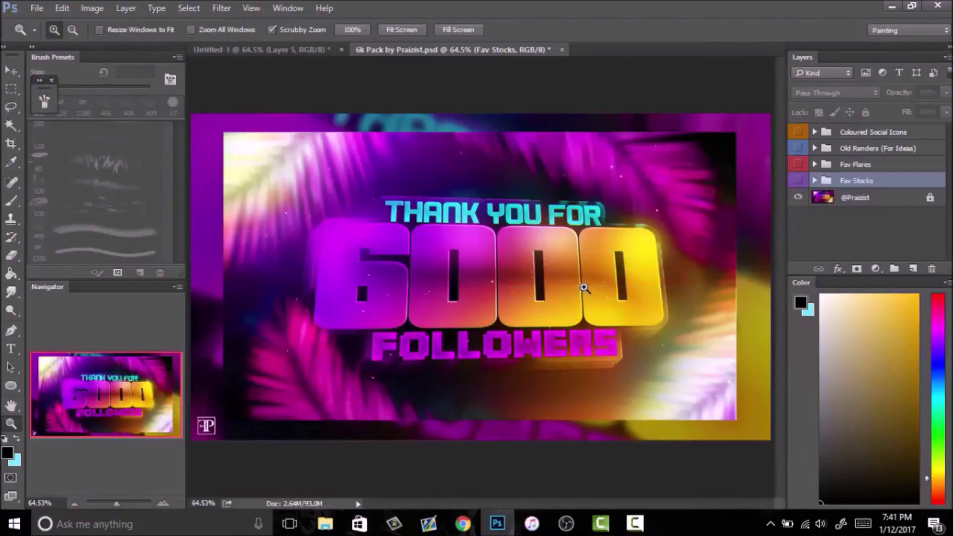
pyautogui.click(649, 521)
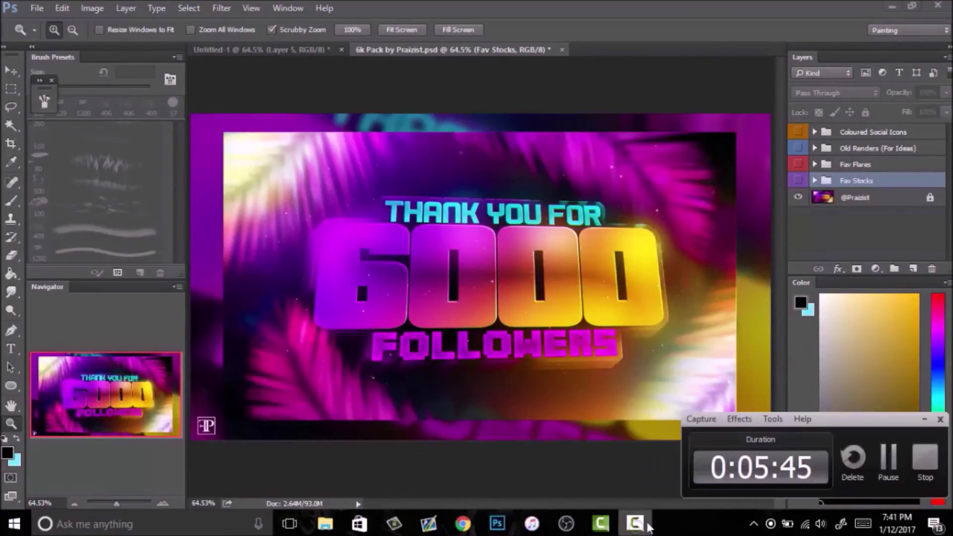